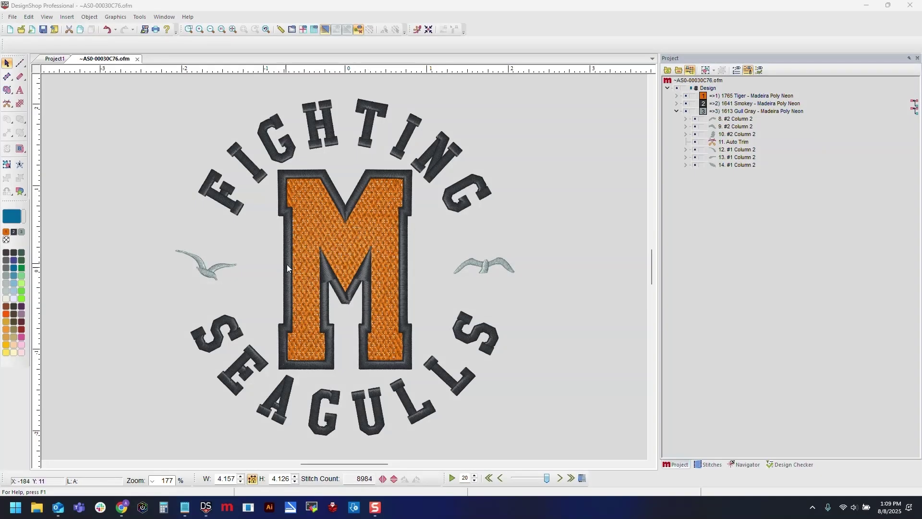
# Step: Scroll the canvas left to reveal blank space beside the Fighting Seagulls logo
pyautogui.hscroll(-3, 390, 252)
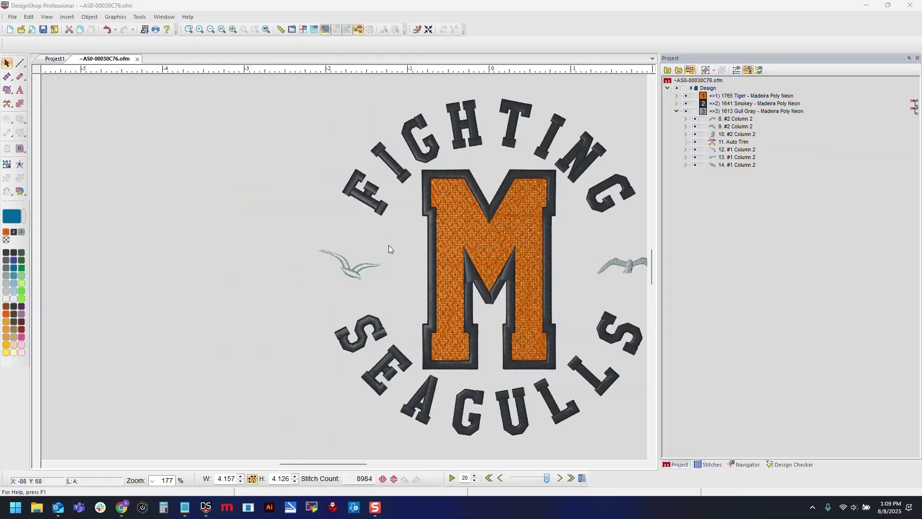
pyautogui.hscroll(-4, 531, 263)
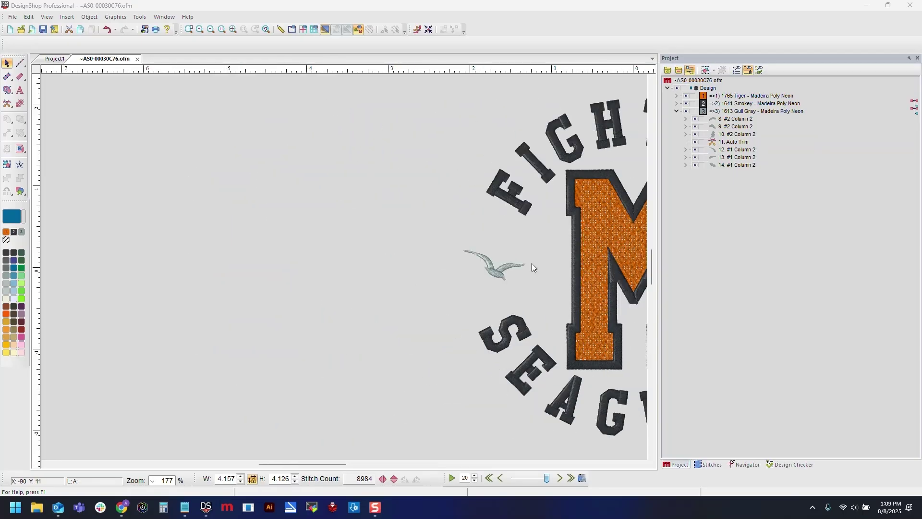
# Step: Add a 2.5-inch Calypso Blue Athletic Block letter 'M' left of the logo
pyautogui.click(19, 92)
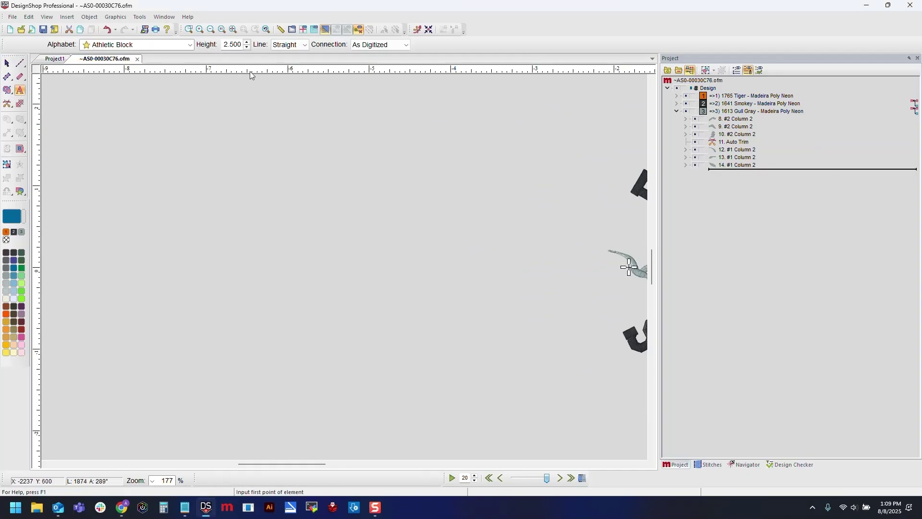
pyautogui.click(298, 370)
pyautogui.write('M')
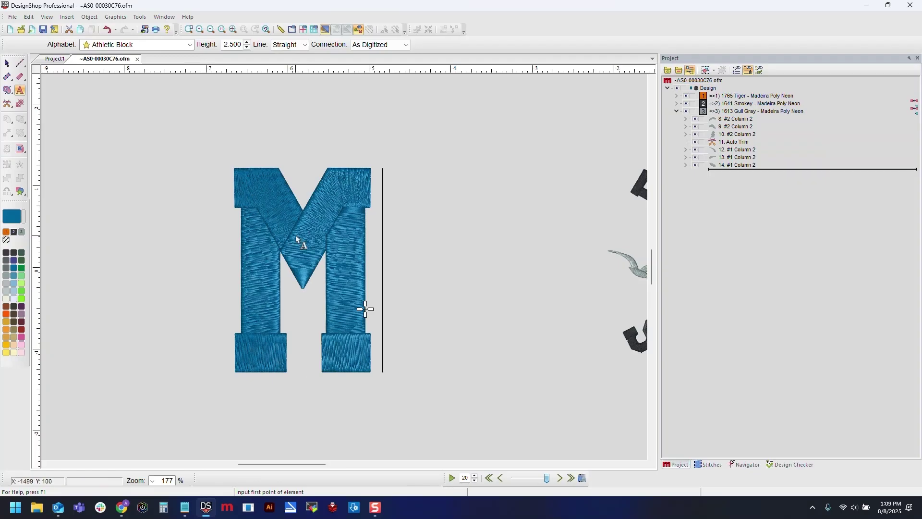
pyautogui.press('Return')
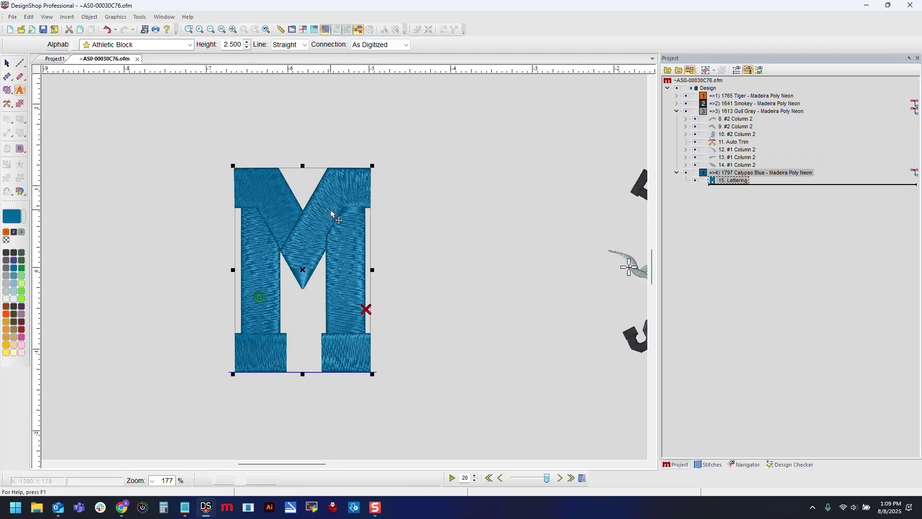
pyautogui.press('Escape')
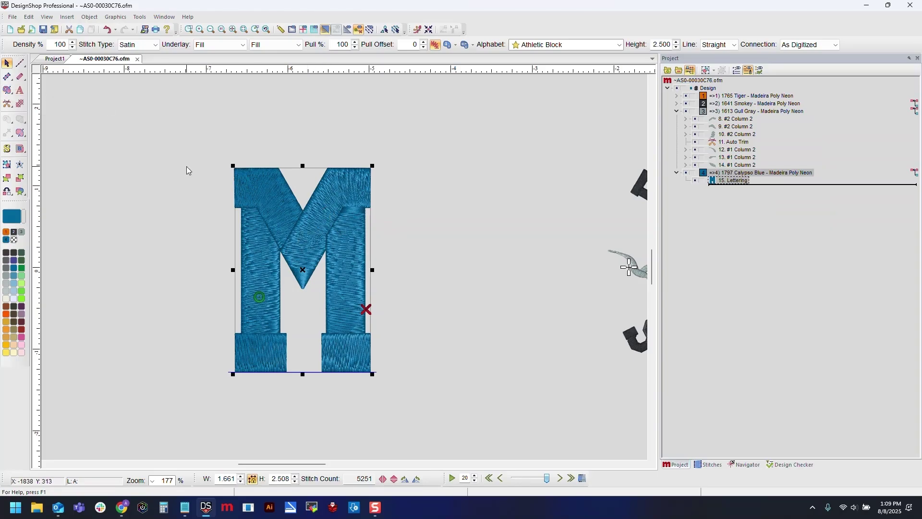
# Step: Replace the M lettering with a Complex Fill element of 4269 stitches
pyautogui.click(8, 91)
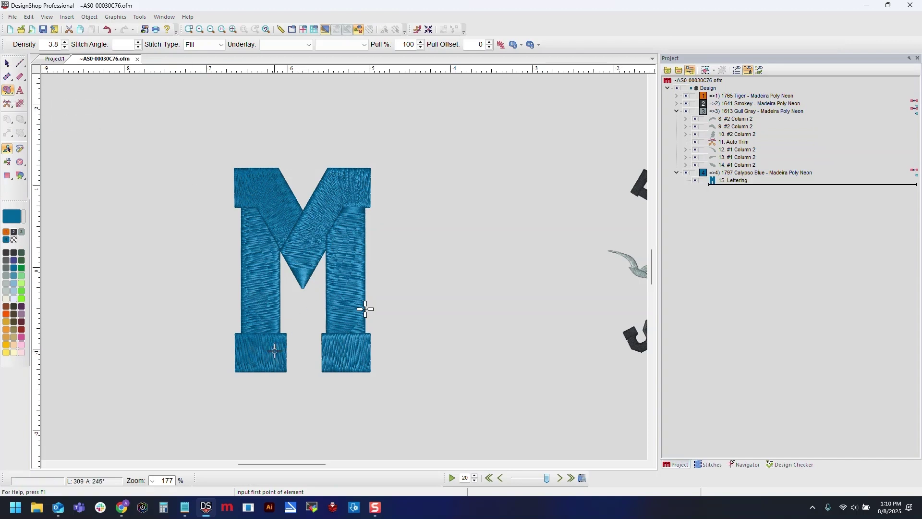
pyautogui.click(234, 371)
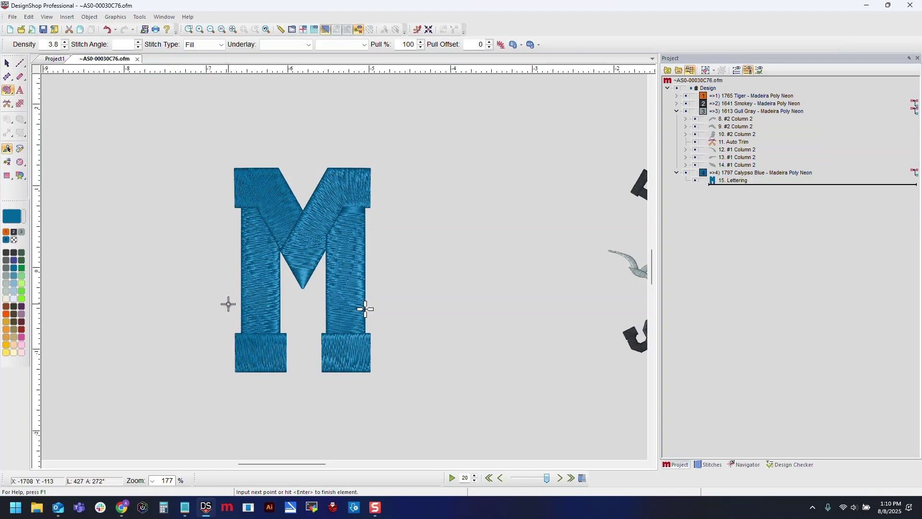
pyautogui.press('Escape')
pyautogui.click(278, 287)
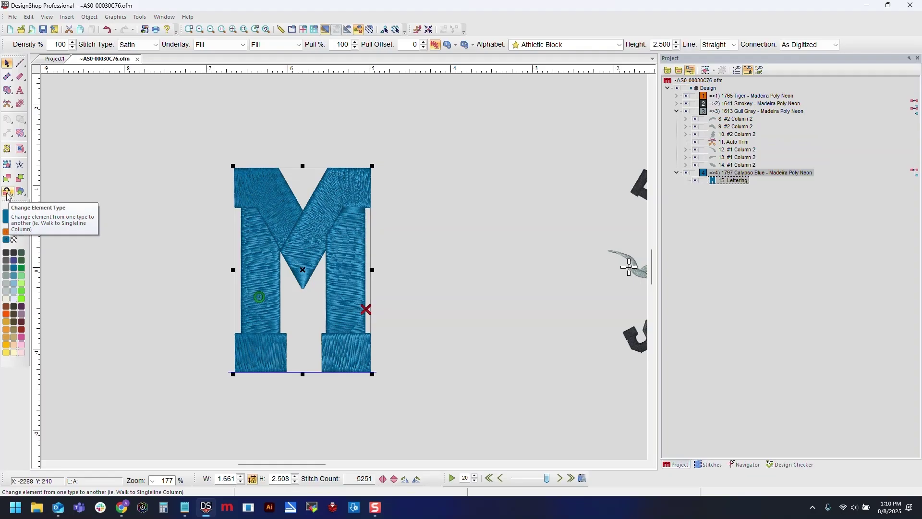
pyautogui.click(8, 193)
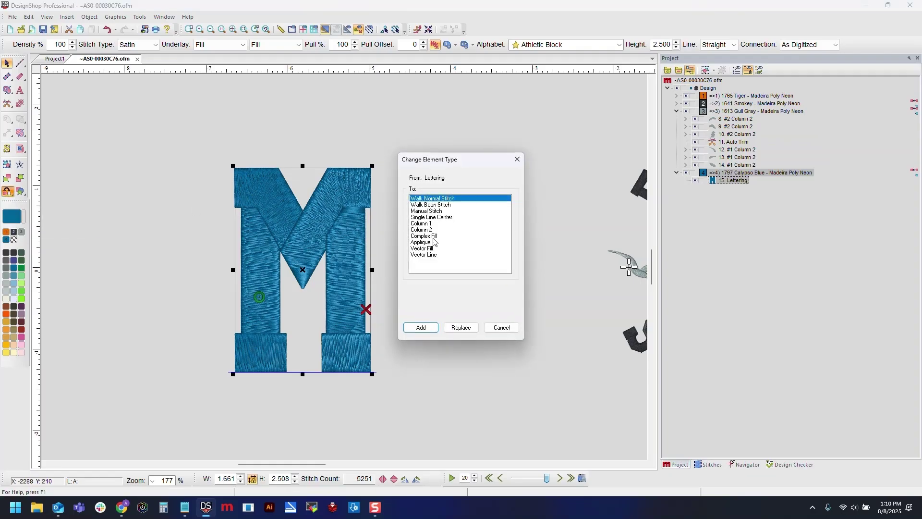
pyautogui.click(423, 235)
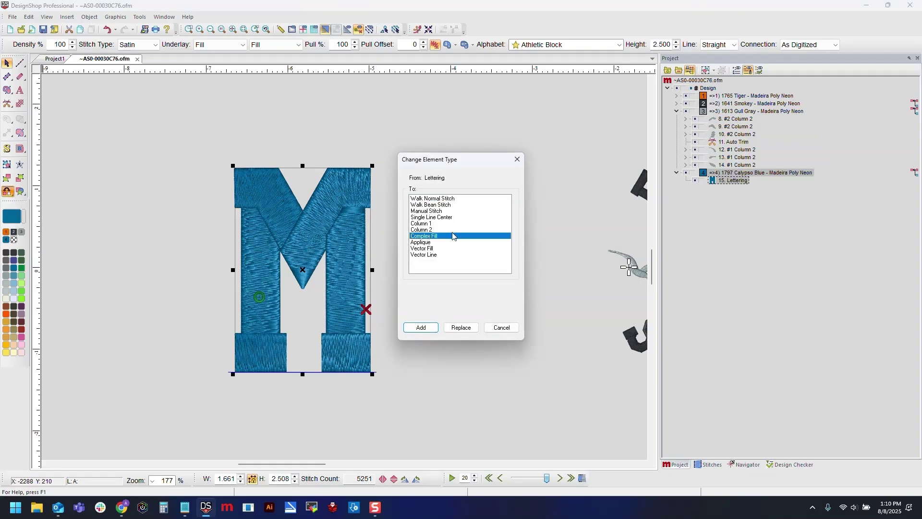
pyautogui.click(461, 327)
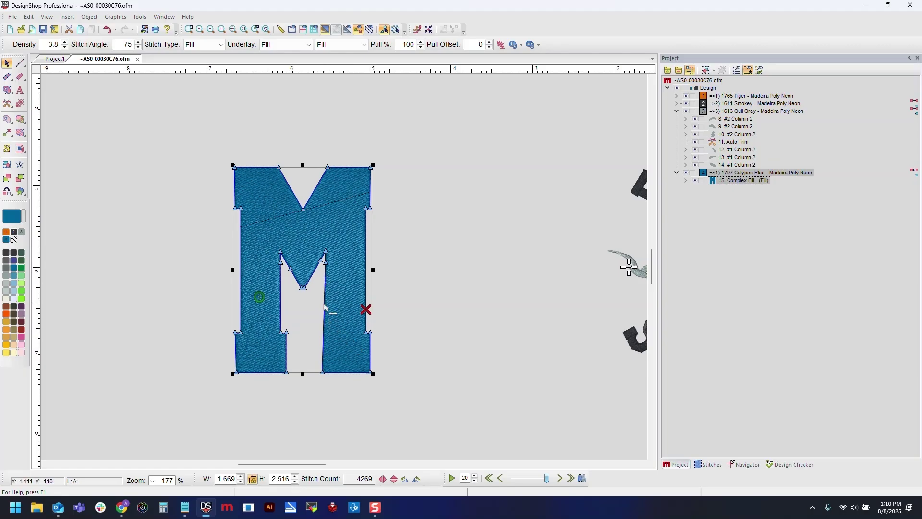
# Step: With the grid shown, drag the right leg's inner-edge nodes into a straight line
pyautogui.scroll(5, 308, 358)
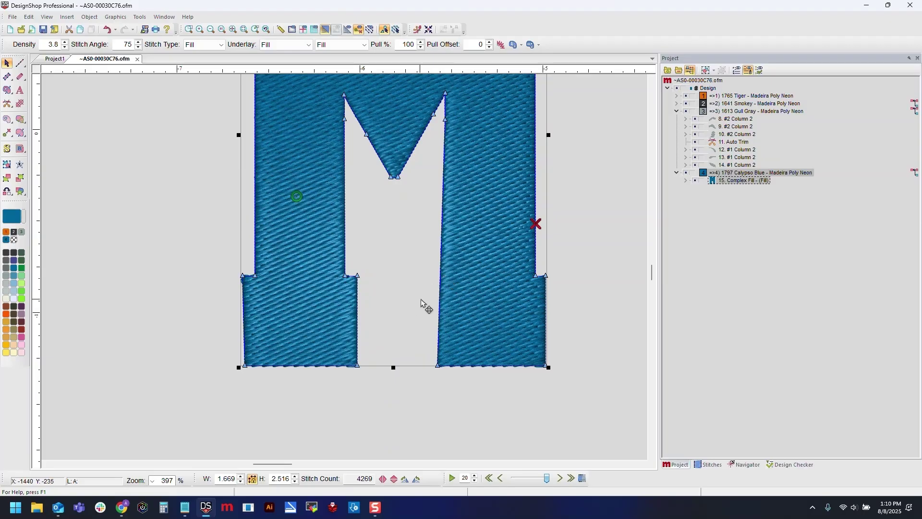
pyautogui.click(314, 29)
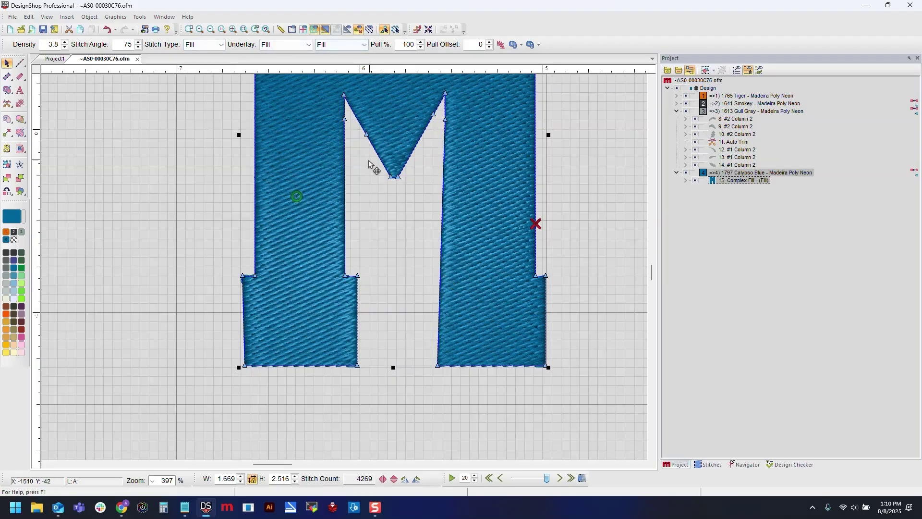
pyautogui.scroll(1, 468, 283)
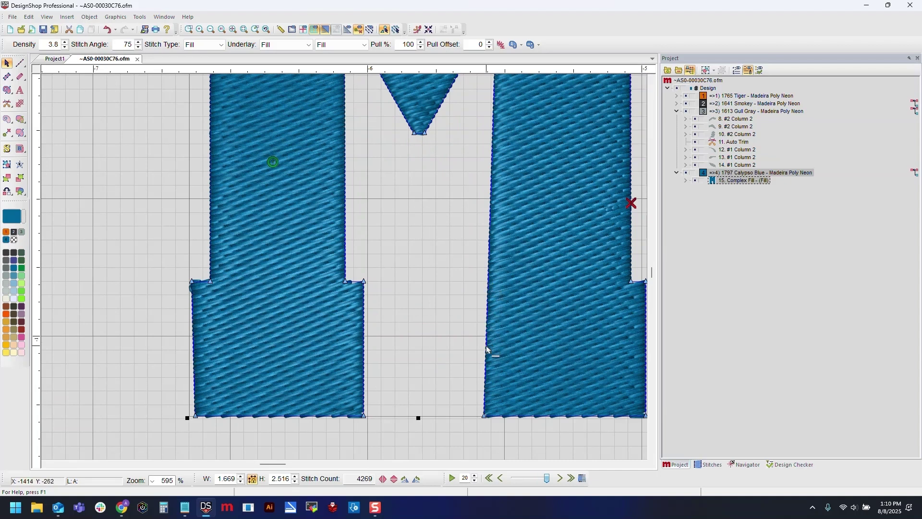
pyautogui.moveTo(486, 349); pyautogui.dragTo(485, 284)
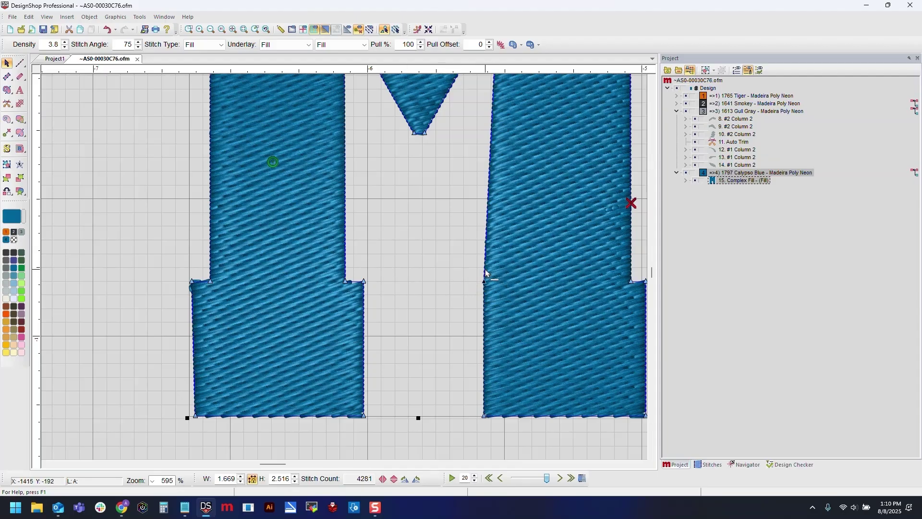
pyautogui.moveTo(485, 271); pyautogui.dragTo(497, 288)
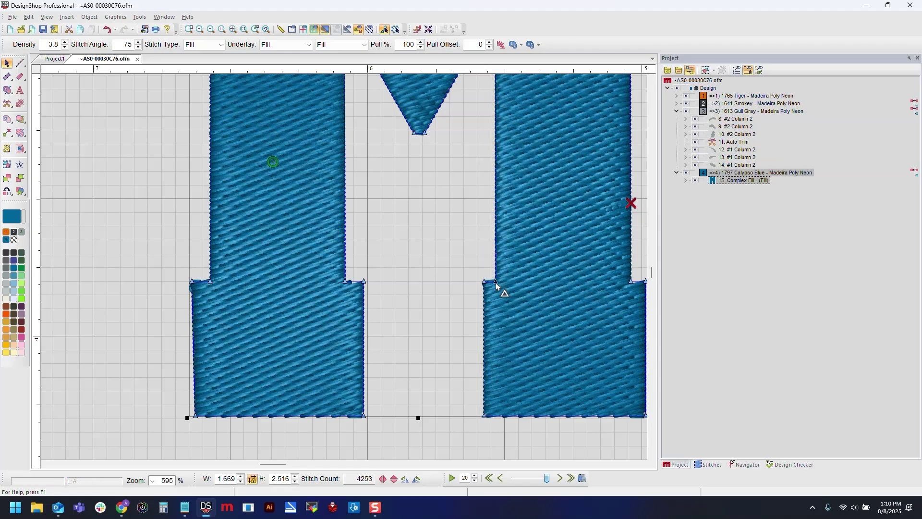
# Step: Zoom back out, hide the grid and reselect the M fill
pyautogui.scroll(-1, 499, 289)
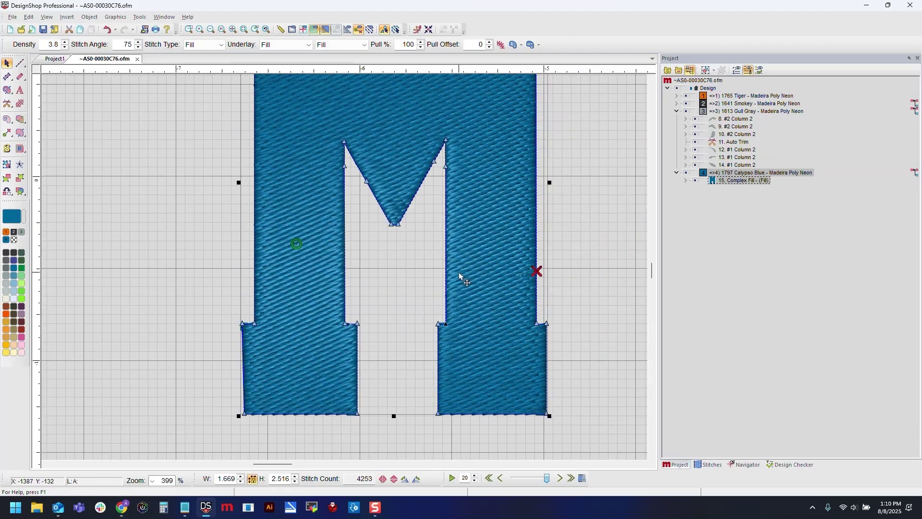
pyautogui.scroll(-2, 459, 271)
pyautogui.click(464, 259)
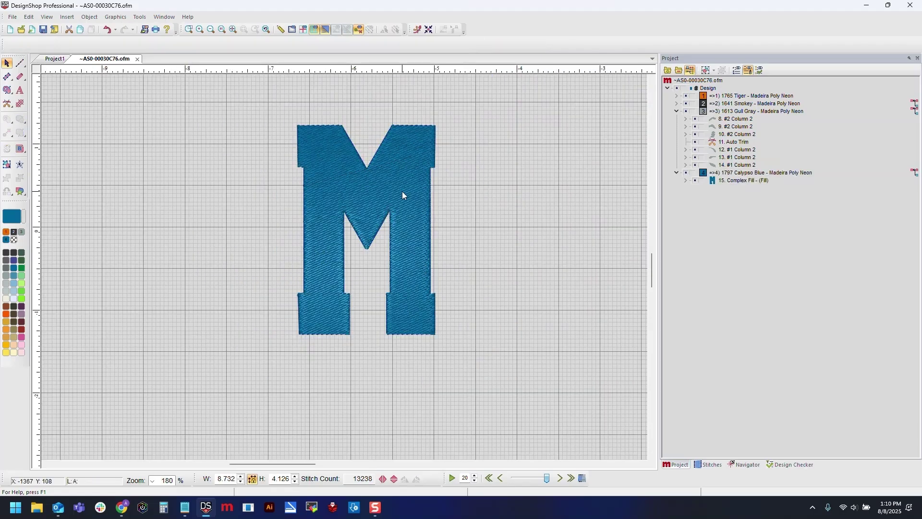
pyautogui.click(314, 29)
pyautogui.scroll(1, 406, 230)
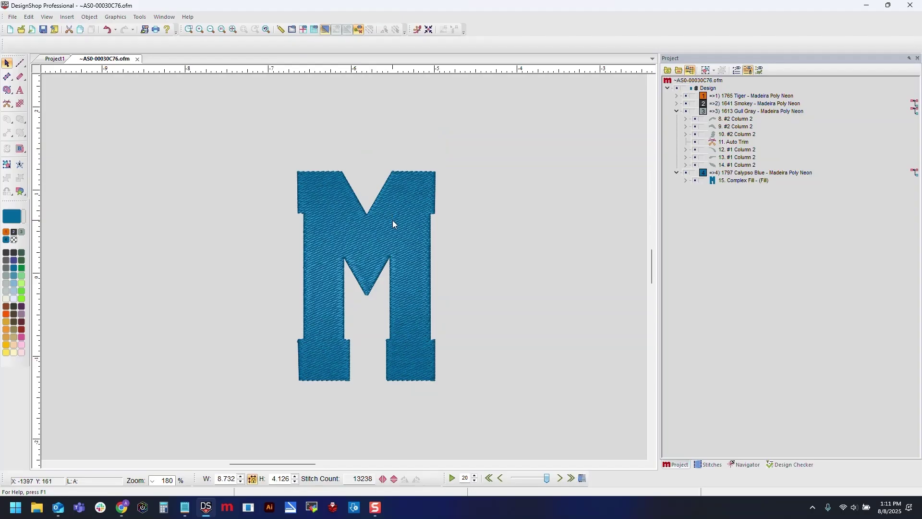
pyautogui.click(367, 243)
# Step: Set the M's Top Stitching density to 15 in its properties
pyautogui.rightClick(367, 244)
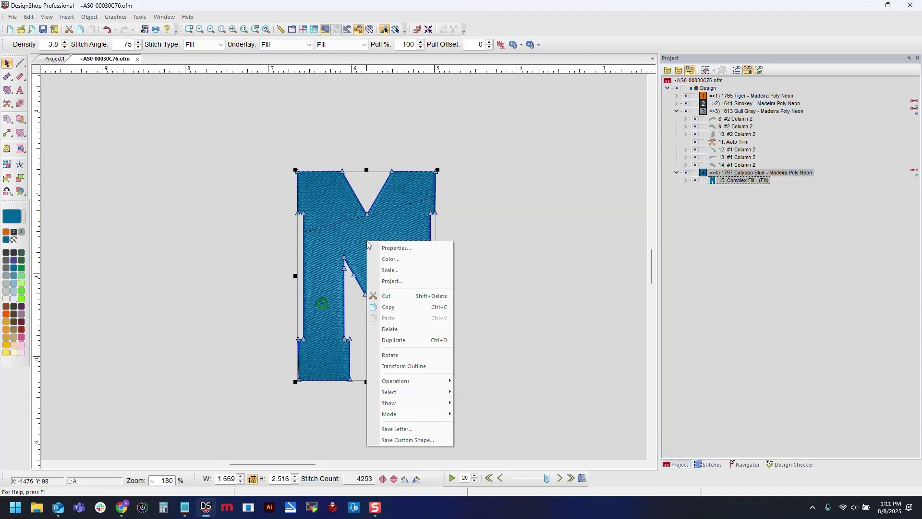
pyautogui.click(391, 249)
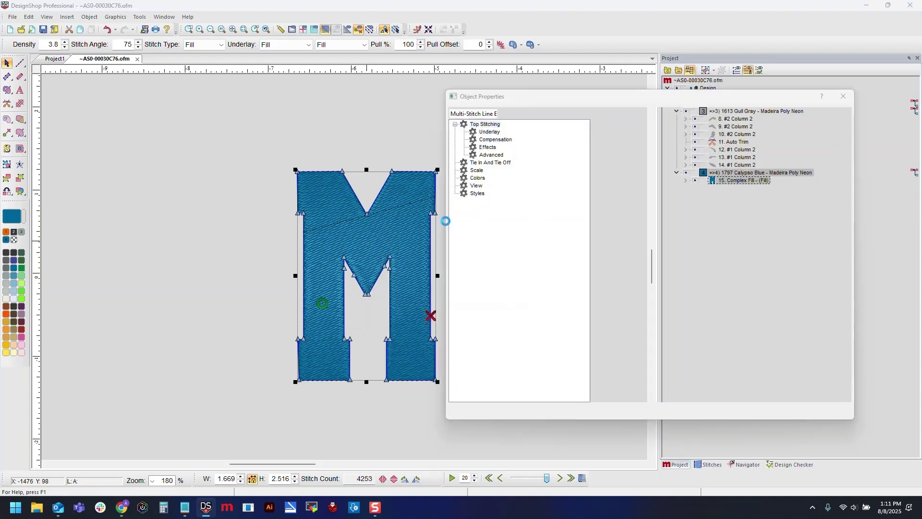
pyautogui.moveTo(540, 98); pyautogui.dragTo(534, 102)
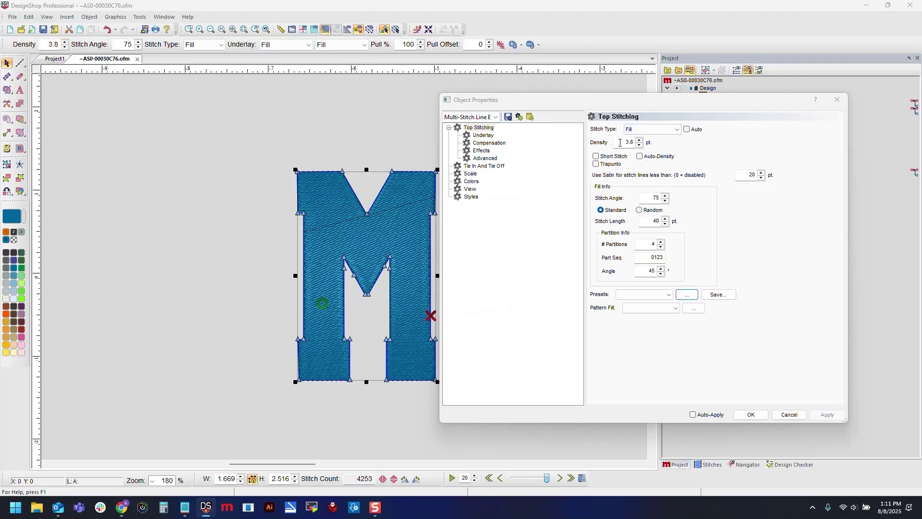
pyautogui.moveTo(620, 142); pyautogui.dragTo(640, 144)
pyautogui.write('15')
pyautogui.click(827, 414)
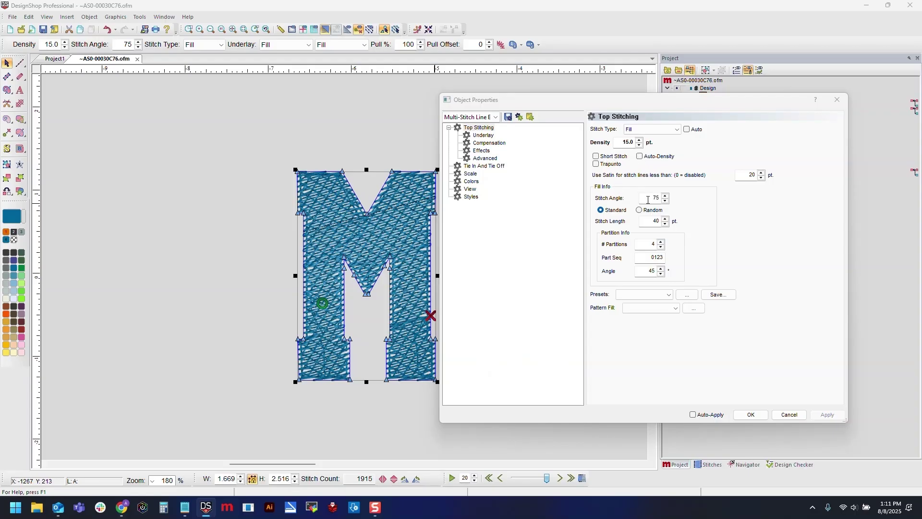
# Step: Set the M's stitch angle to 90° and stitch length to 28
pyautogui.moveTo(648, 199); pyautogui.dragTo(670, 199)
pyautogui.write('90')
pyautogui.click(822, 415)
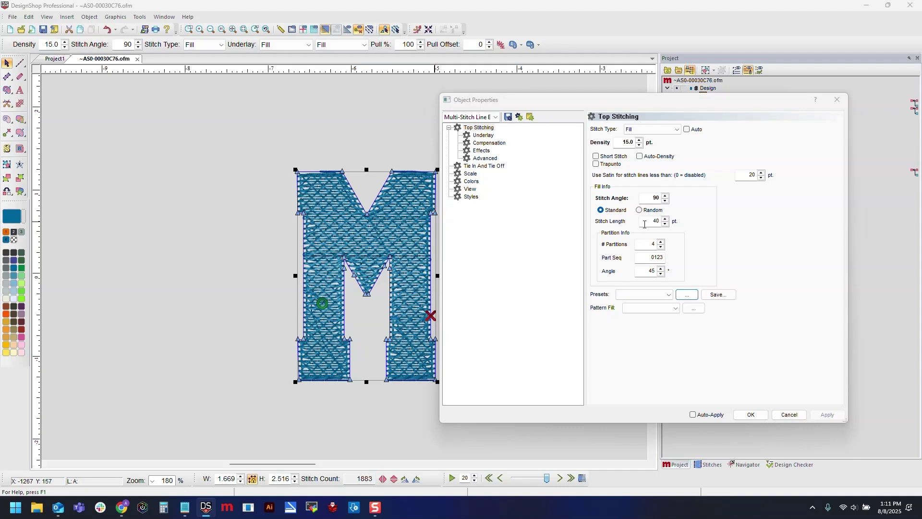
pyautogui.moveTo(645, 224); pyautogui.dragTo(670, 226)
pyautogui.click(827, 414)
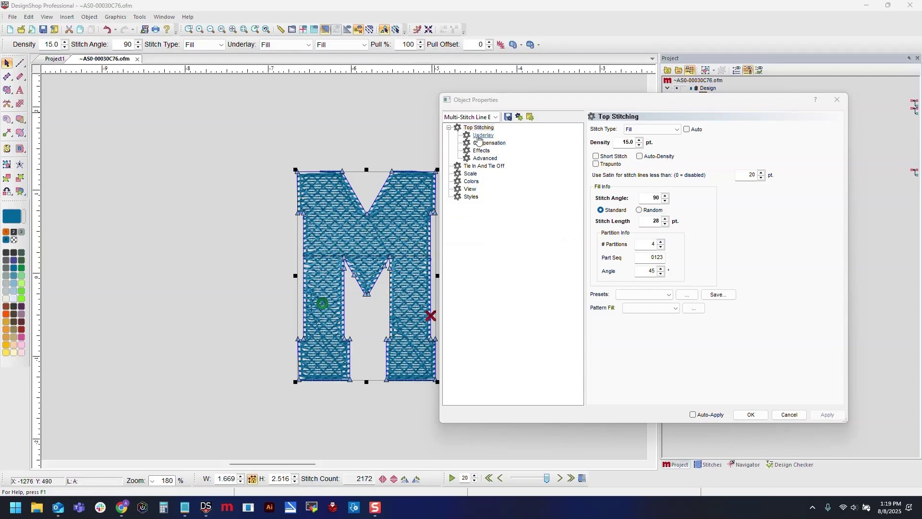
# Step: Turn off Enable Auto-Underlay in the M's Underlay settings
pyautogui.click(479, 139)
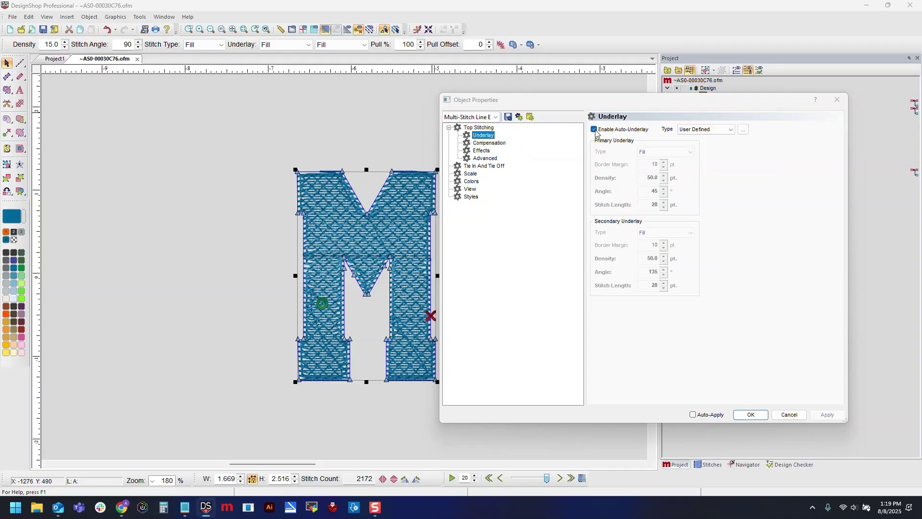
pyautogui.click(594, 129)
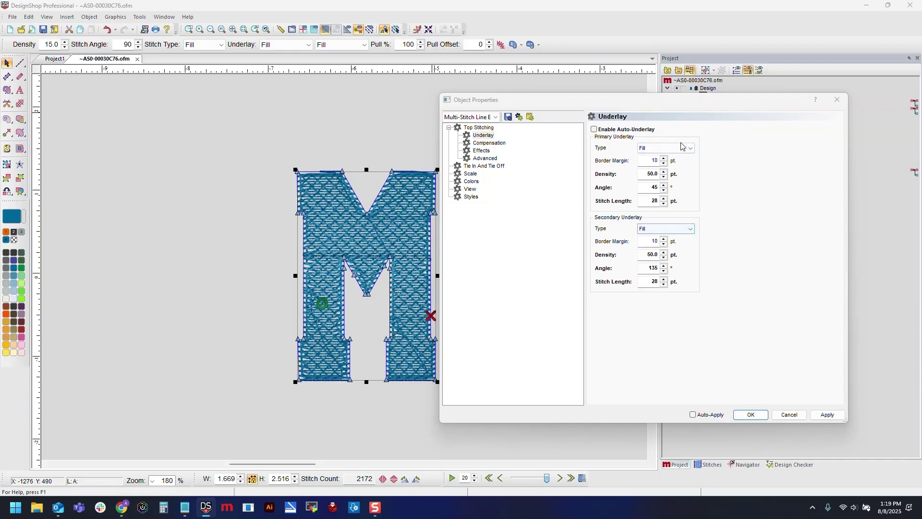
pyautogui.doubleClick(647, 173)
pyautogui.doubleClick(650, 255)
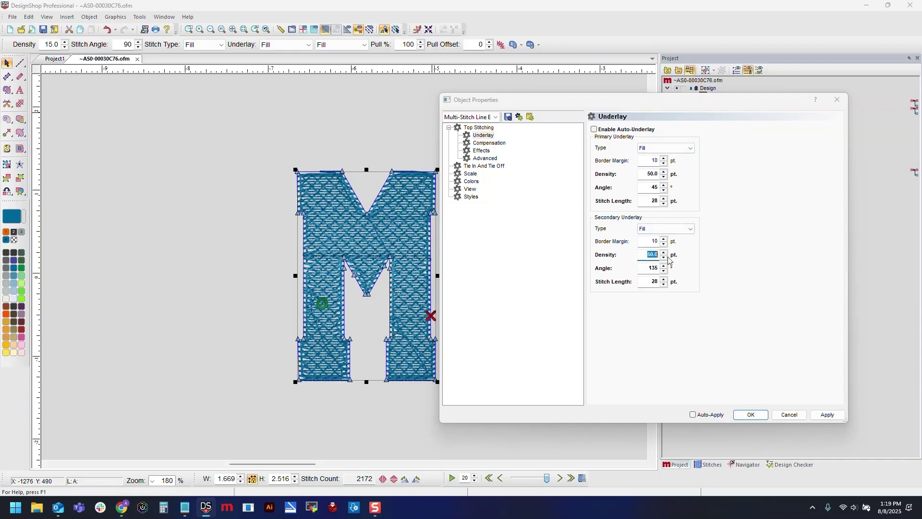
pyautogui.doubleClick(651, 201)
pyautogui.doubleClick(651, 282)
# Step: Set both underlay stitch lengths to 50, apply, and close properties
pyautogui.doubleClick(654, 201)
pyautogui.write('50')
pyautogui.doubleClick(657, 282)
pyautogui.write('50')
pyautogui.click(827, 415)
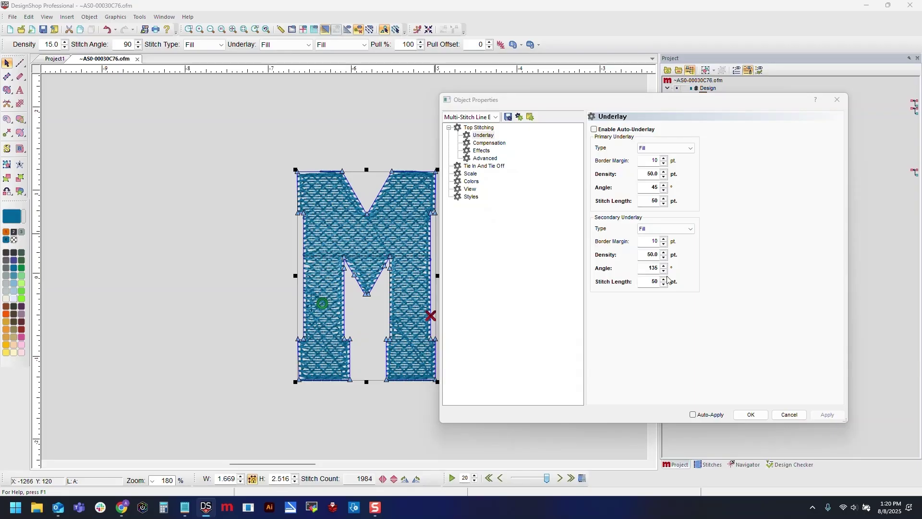
pyautogui.click(751, 415)
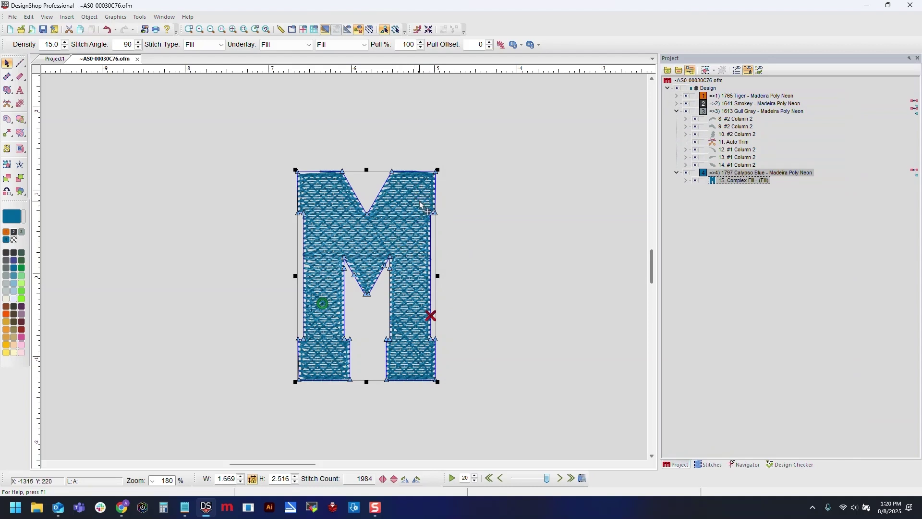
# Step: Duplicate the M's Complex Fill, creating object 16 under Calypso Blue
pyautogui.rightClick(400, 218)
pyautogui.rightClick(397, 217)
pyautogui.rightClick(398, 219)
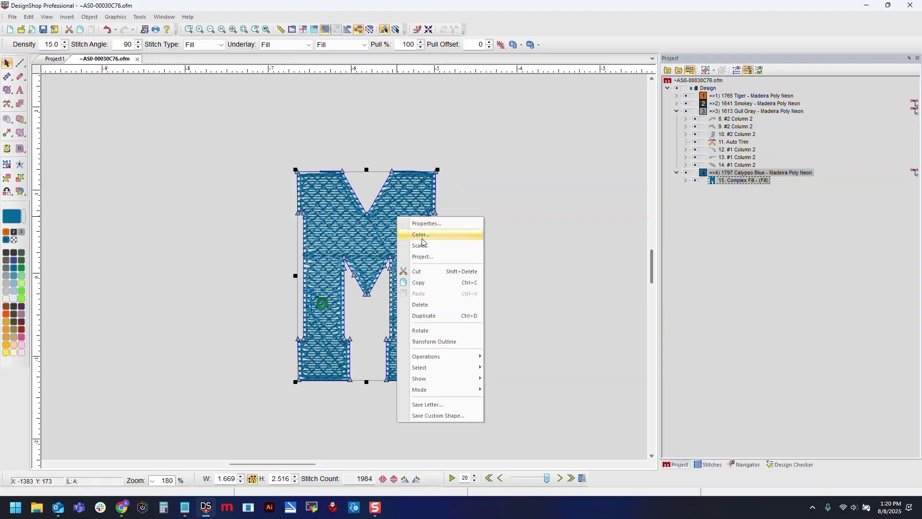
pyautogui.click(441, 322)
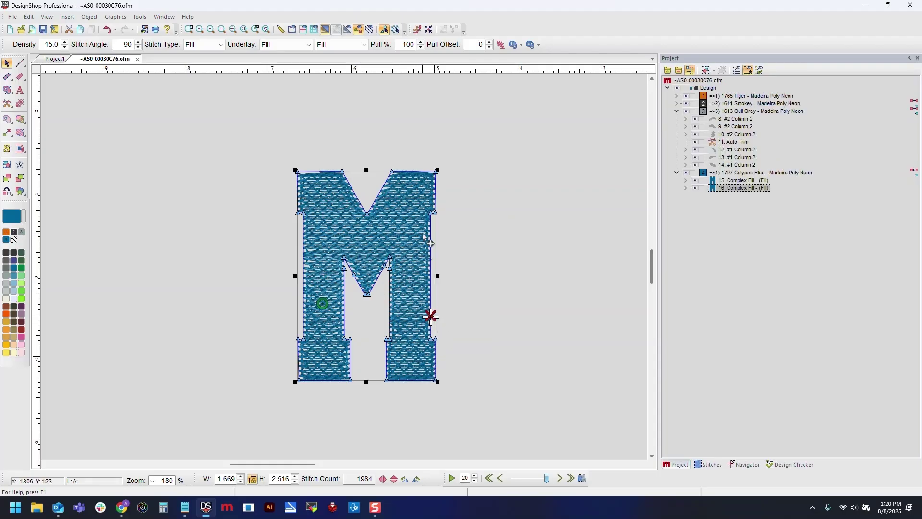
pyautogui.rightClick(393, 220)
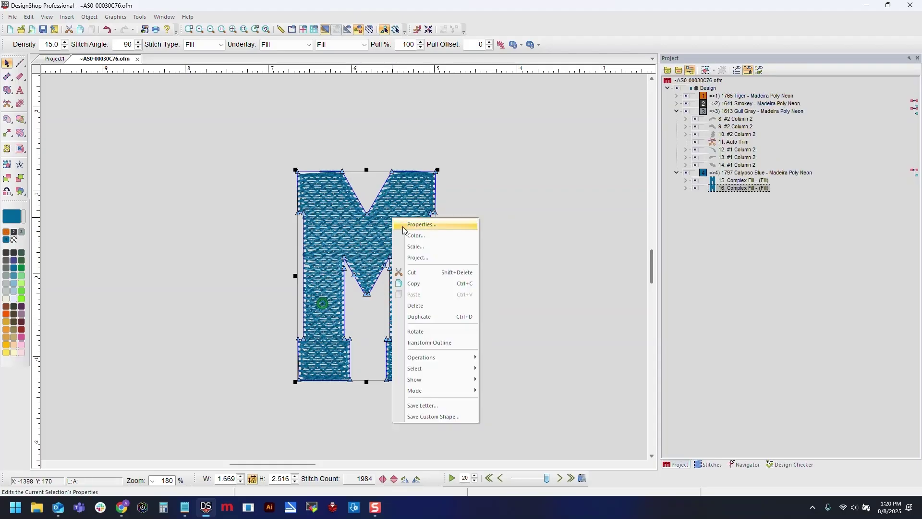
# Step: Set both primary and secondary underlay of the duplicate to None
pyautogui.click(403, 229)
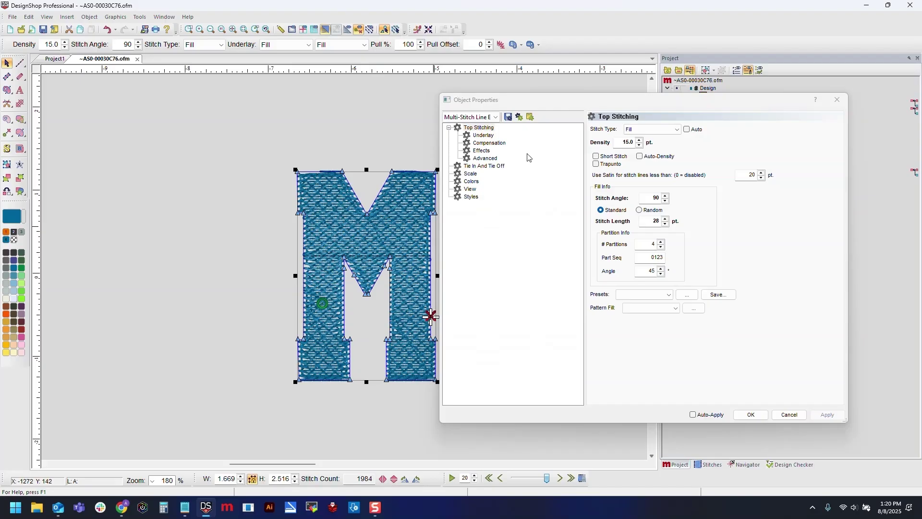
pyautogui.click(483, 135)
pyautogui.click(663, 147)
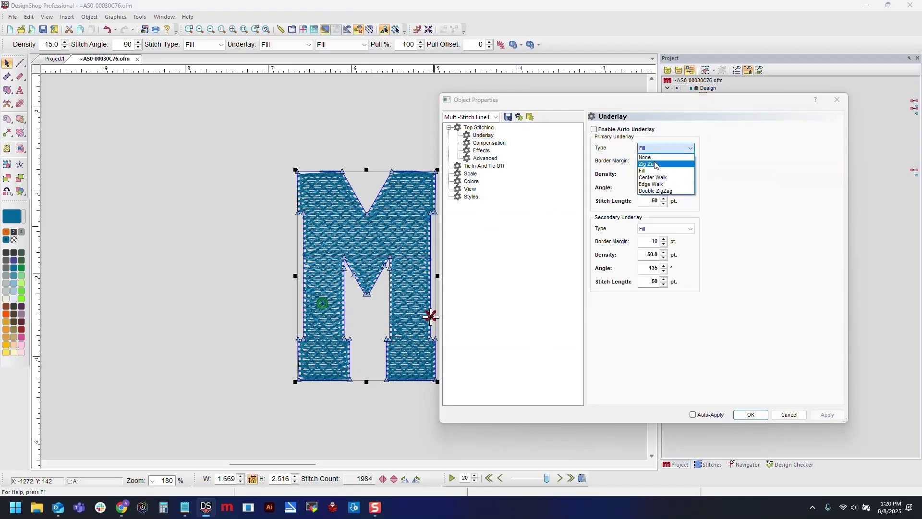
pyautogui.click(652, 156)
pyautogui.click(653, 176)
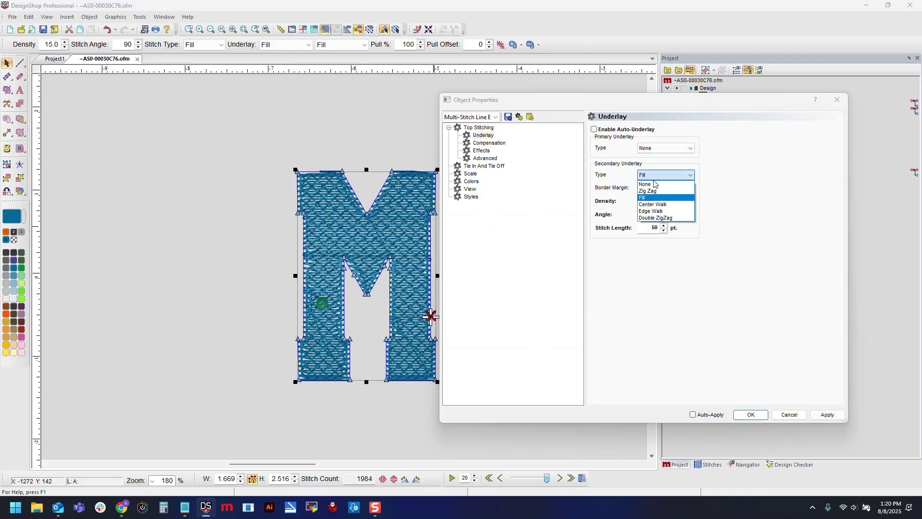
pyautogui.click(656, 183)
pyautogui.click(827, 415)
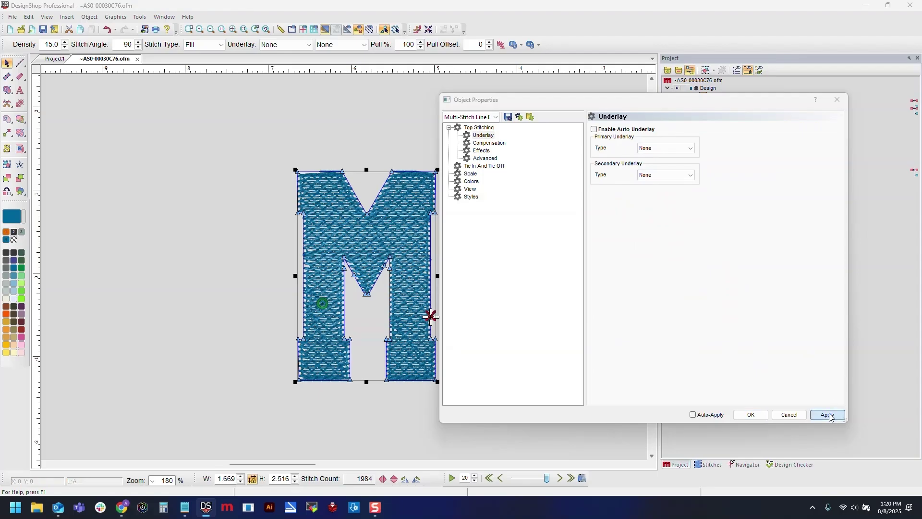
# Step: Set the duplicate's stitch angle to 180° and close its properties
pyautogui.click(479, 128)
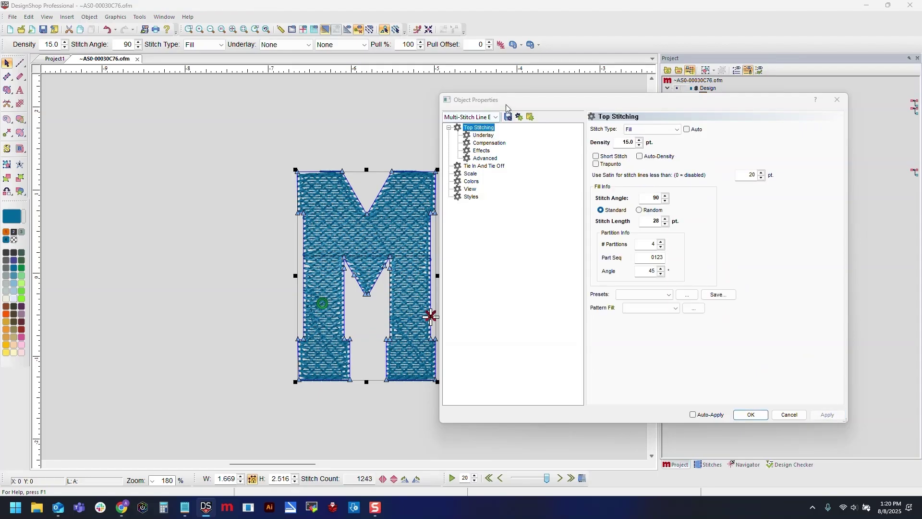
pyautogui.click(418, 224)
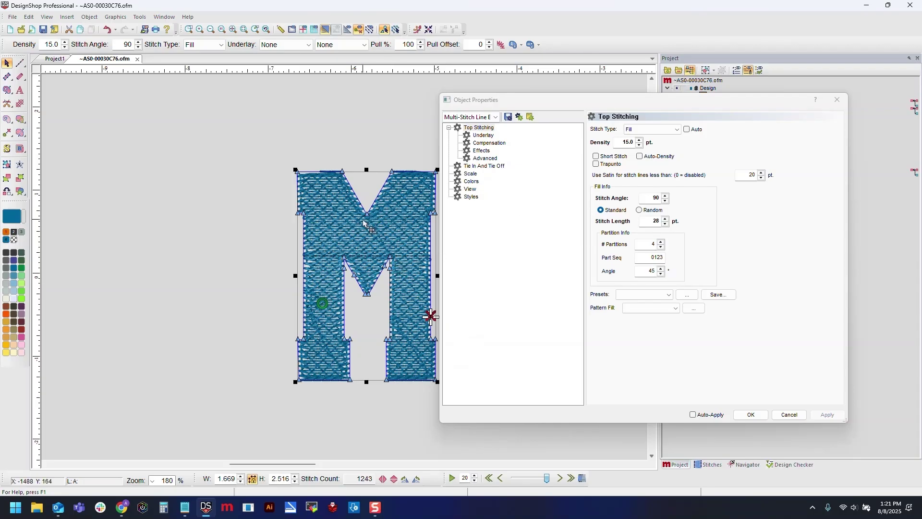
pyautogui.doubleClick(661, 198)
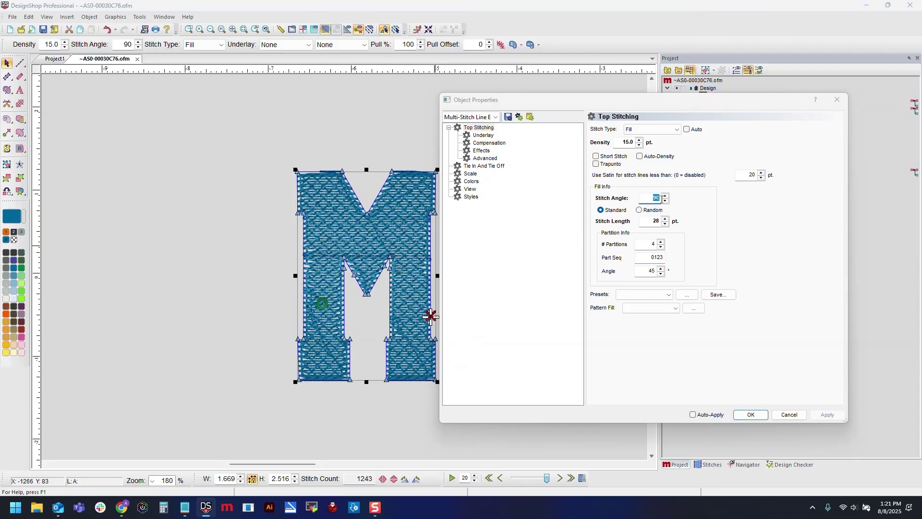
pyautogui.write('180')
pyautogui.click(827, 415)
pyautogui.click(779, 416)
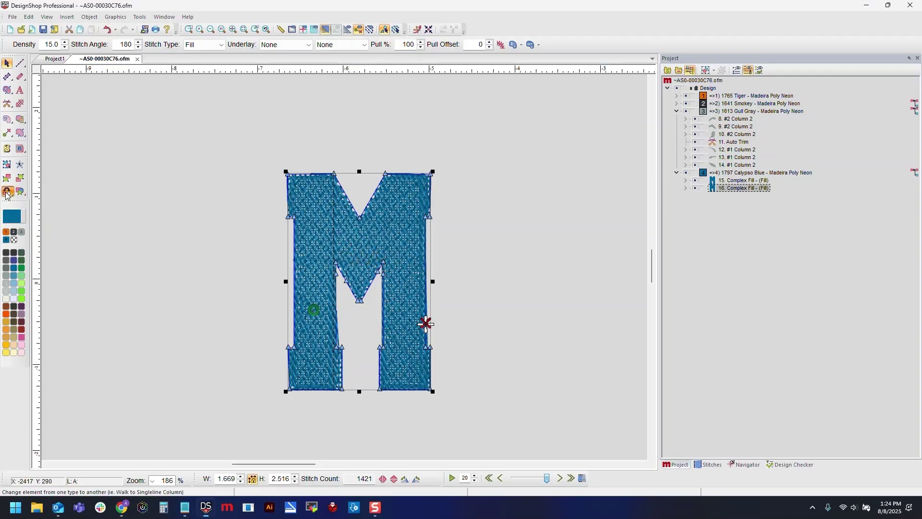
pyautogui.click(7, 193)
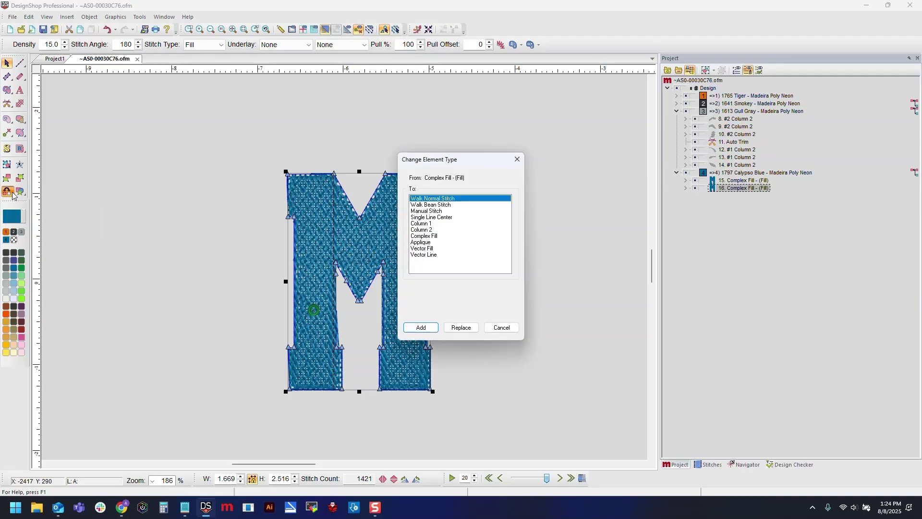
# Step: Add a Single Line Center outline around the M and tidy its inner diagonal points
pyautogui.click(443, 218)
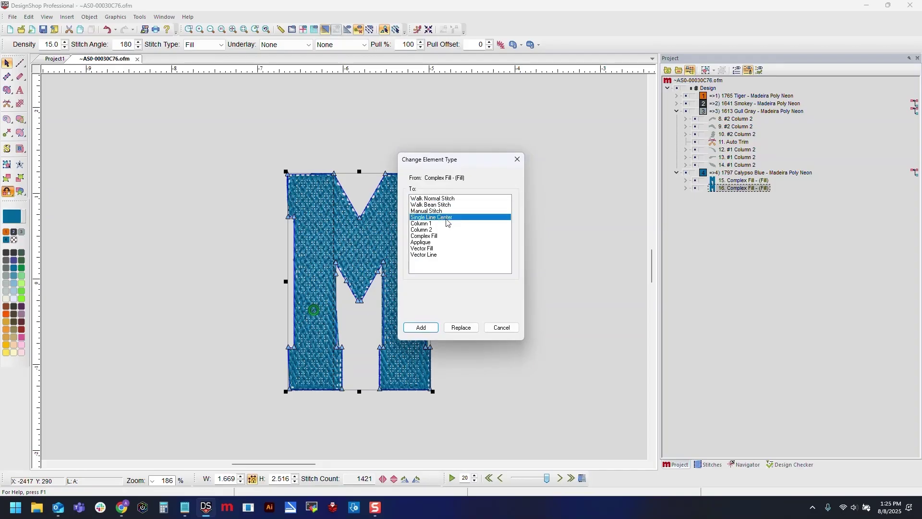
pyautogui.click(417, 328)
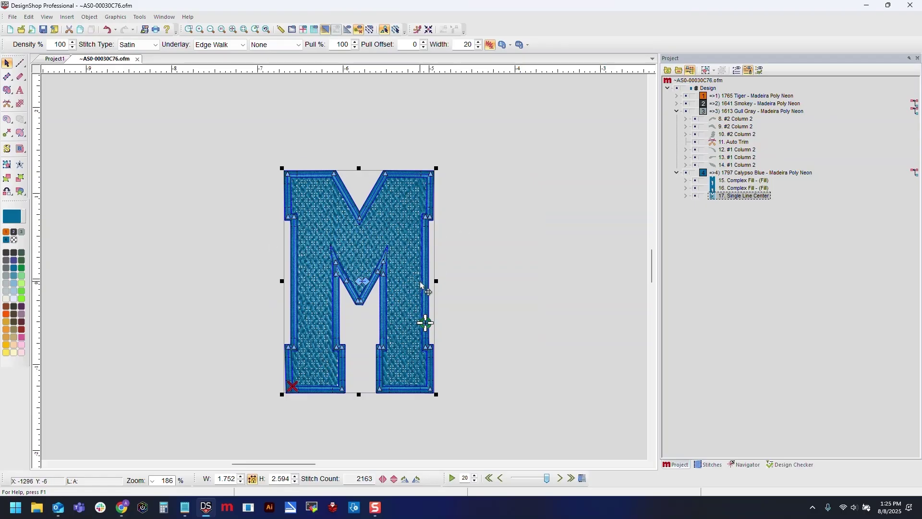
pyautogui.scroll(3, 342, 284)
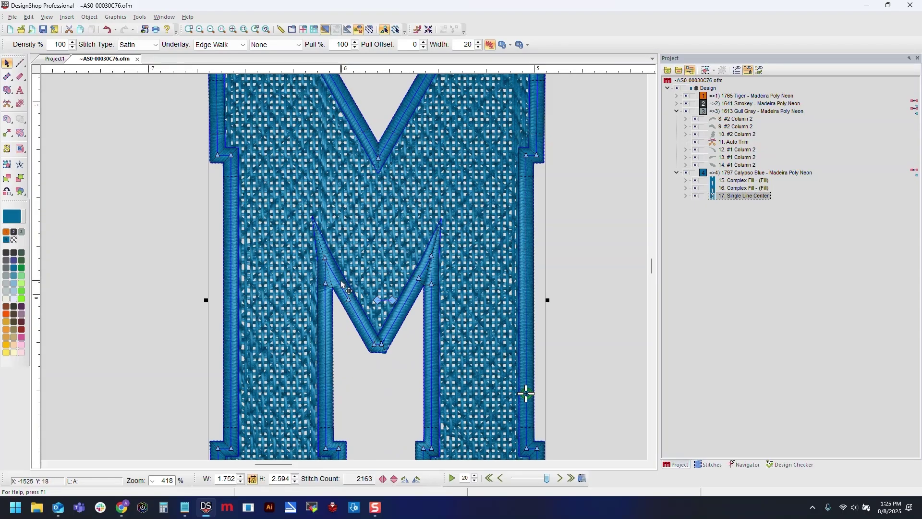
pyautogui.scroll(1, 432, 259)
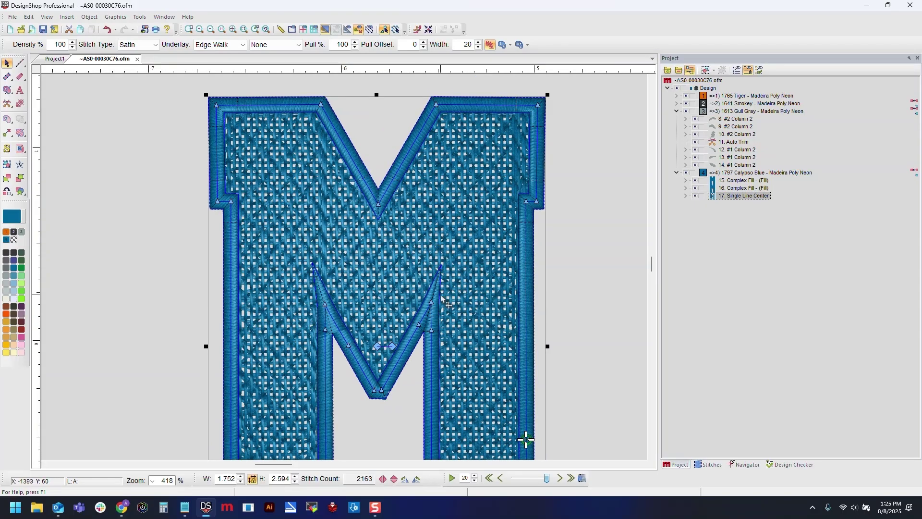
pyautogui.click(420, 324)
pyautogui.press('Delete')
pyautogui.scroll(1, 408, 312)
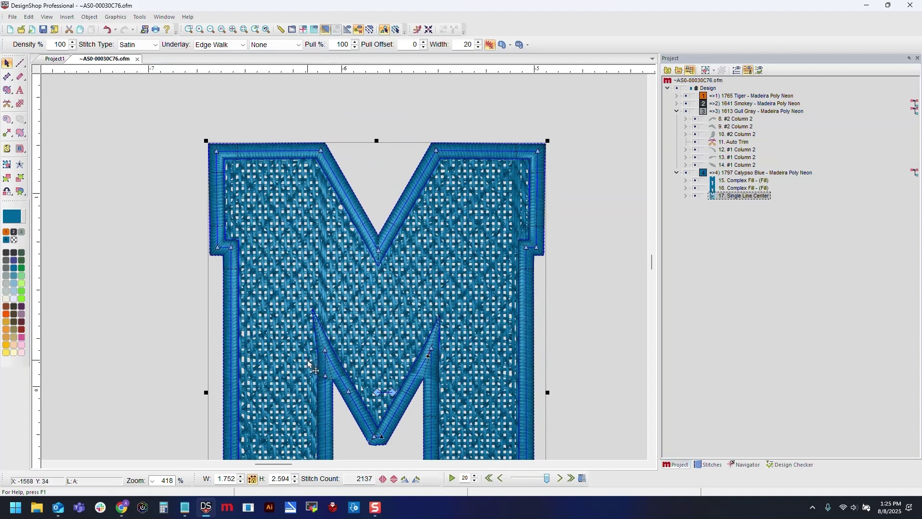
pyautogui.click(346, 390)
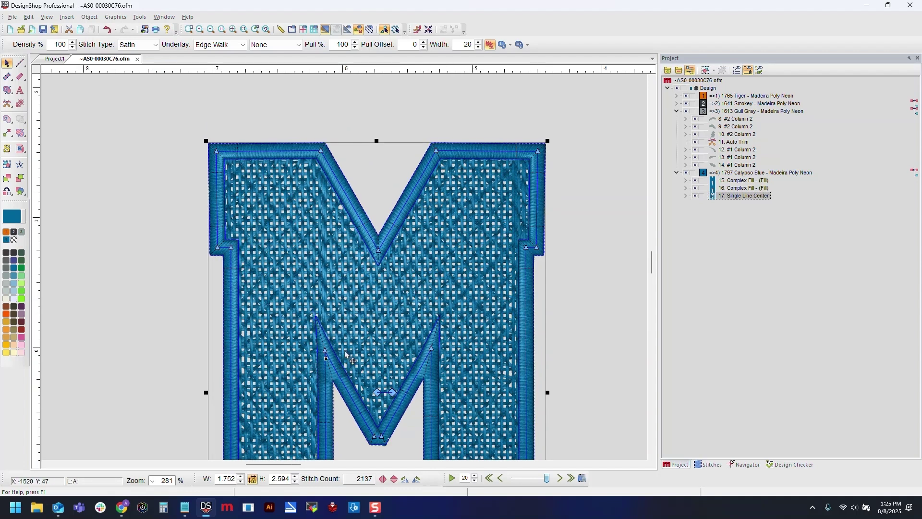
pyautogui.click(202, 203)
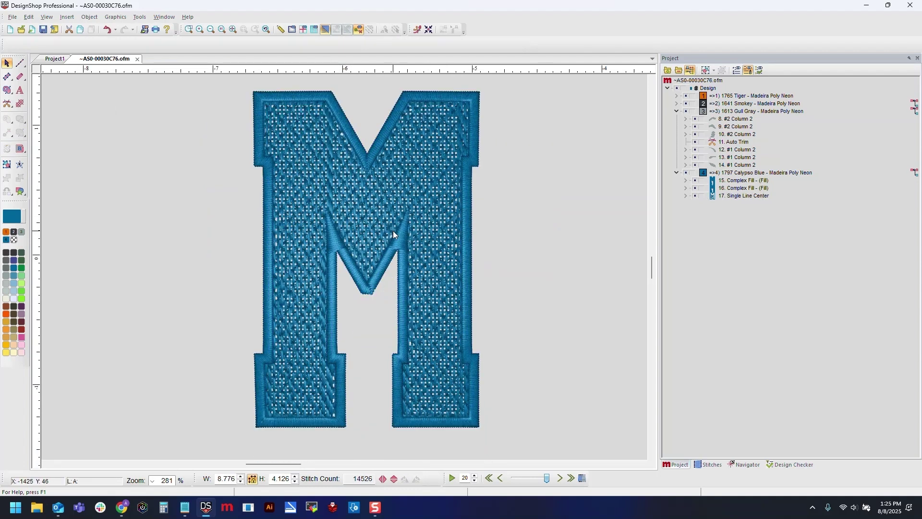
# Step: Colour the outline 1641 Smokey grey and zoom out to review the design
pyautogui.click(467, 323)
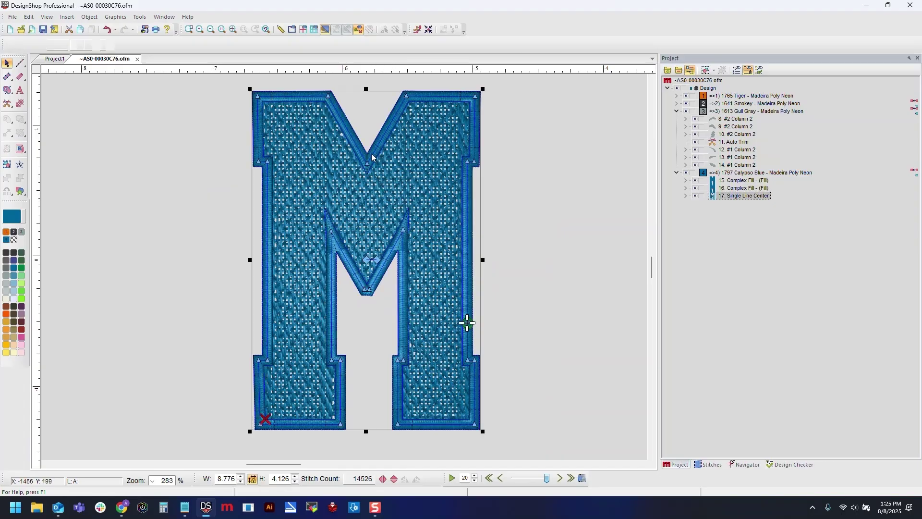
pyautogui.click(14, 233)
pyautogui.scroll(-2, 274, 235)
pyautogui.click(522, 221)
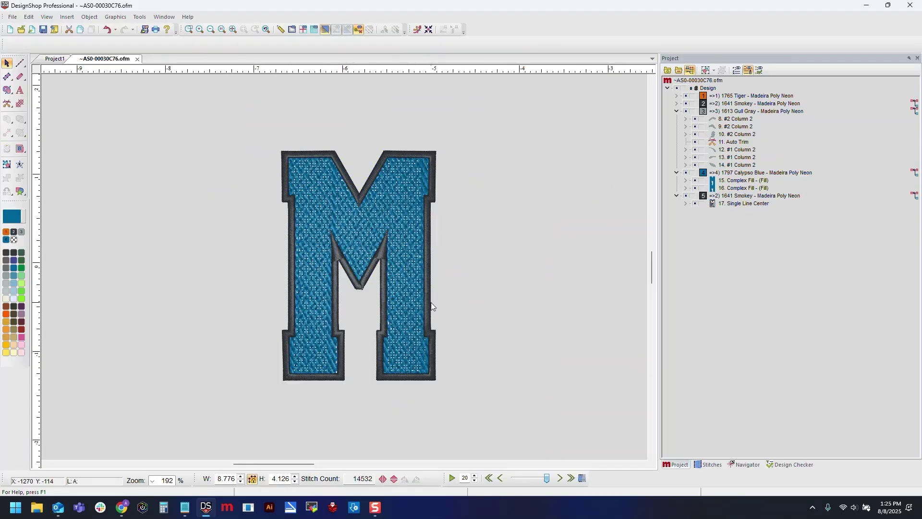
pyautogui.scroll(-1, 438, 274)
pyautogui.hscroll(2, 528, 250)
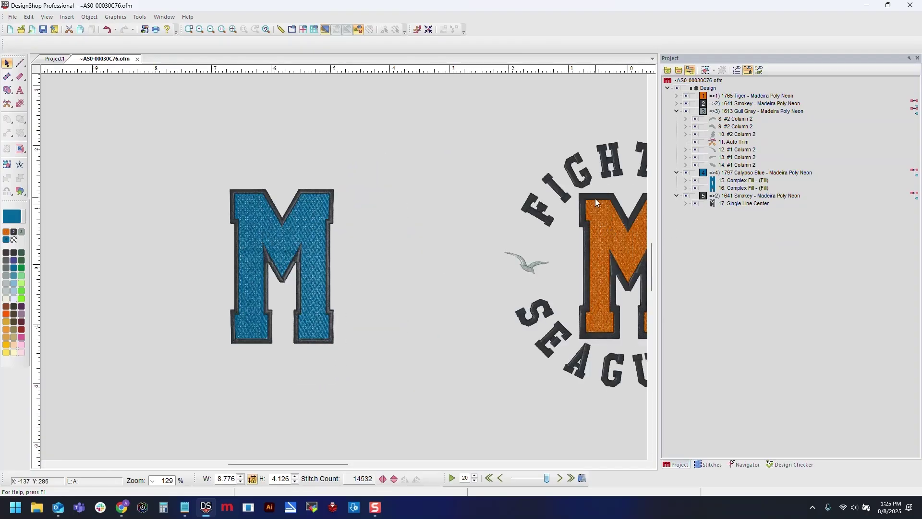
pyautogui.hscroll(-2, 528, 357)
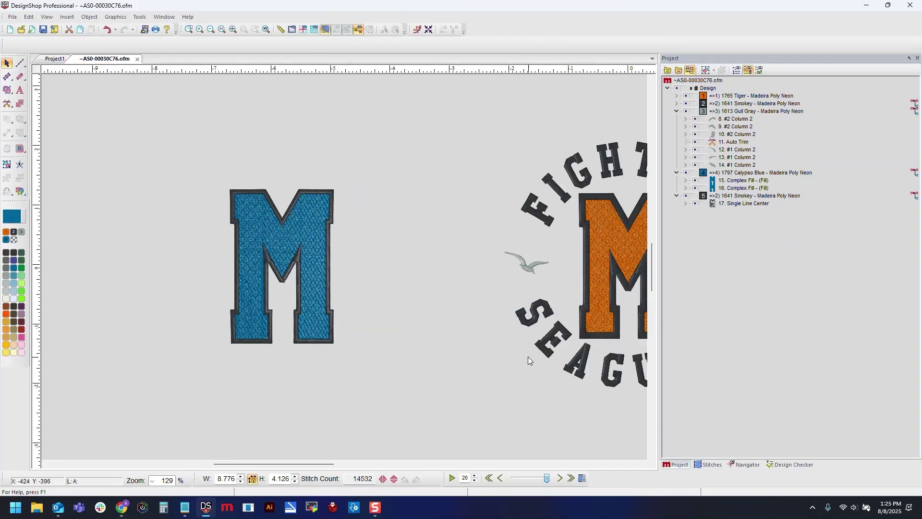
# Step: Set the lettering to 0.500-inch height with an Arc line shape
pyautogui.click(22, 96)
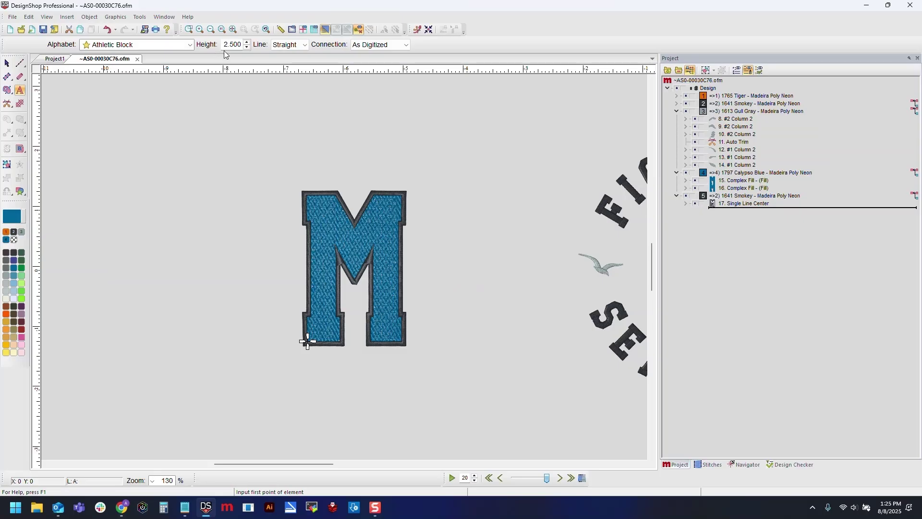
pyautogui.click(244, 44)
pyautogui.press('BackSpace')
pyautogui.click(292, 45)
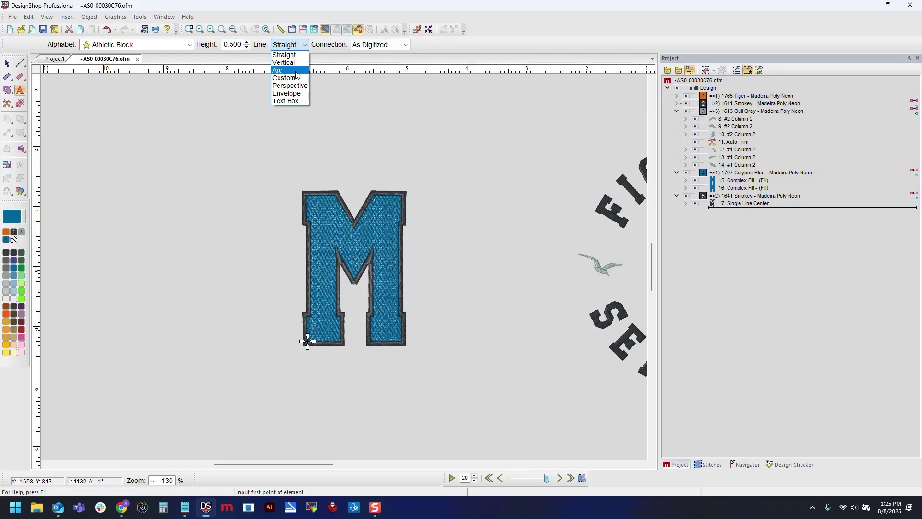
pyautogui.click(278, 70)
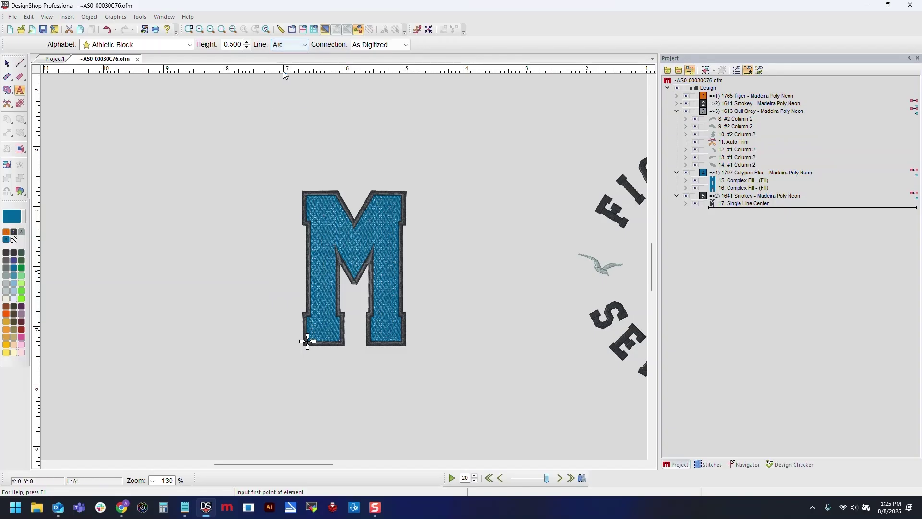
# Step: Place 'FIGHTING' above the M, then raise it and adjust its arc radius
pyautogui.click(354, 181)
pyautogui.write('FIGHTING')
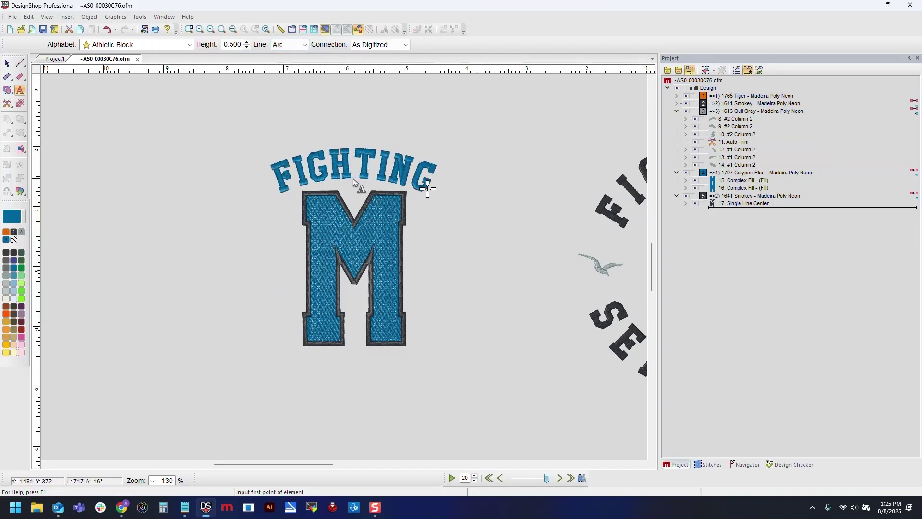
pyautogui.press('Return')
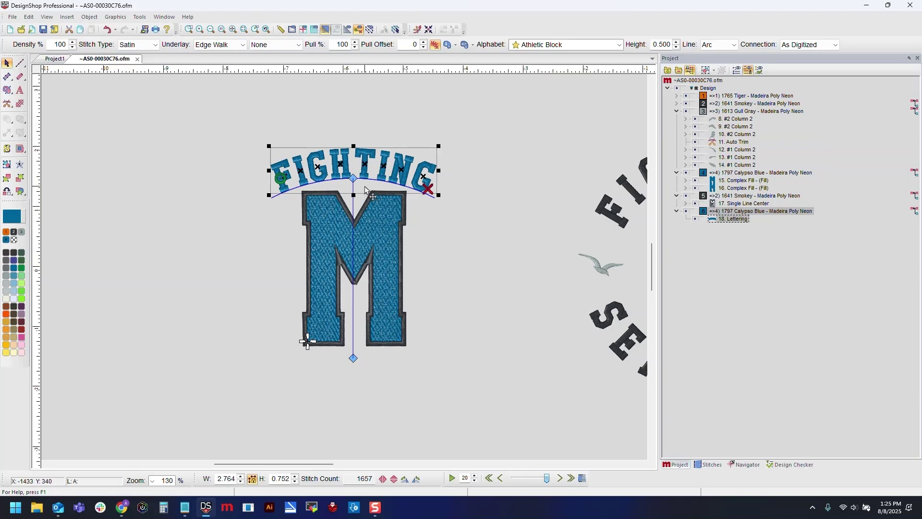
pyautogui.moveTo(368, 187); pyautogui.dragTo(368, 178)
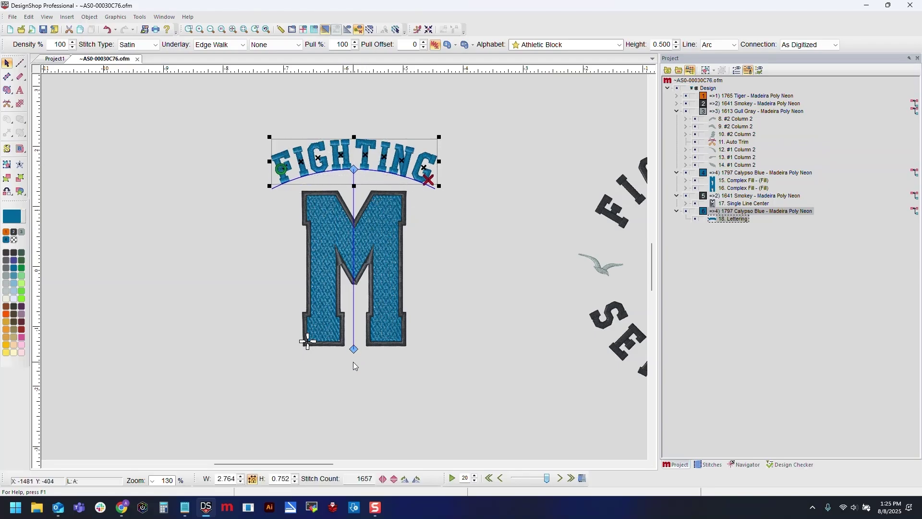
pyautogui.moveTo(353, 351); pyautogui.dragTo(354, 270)
pyautogui.click(362, 113)
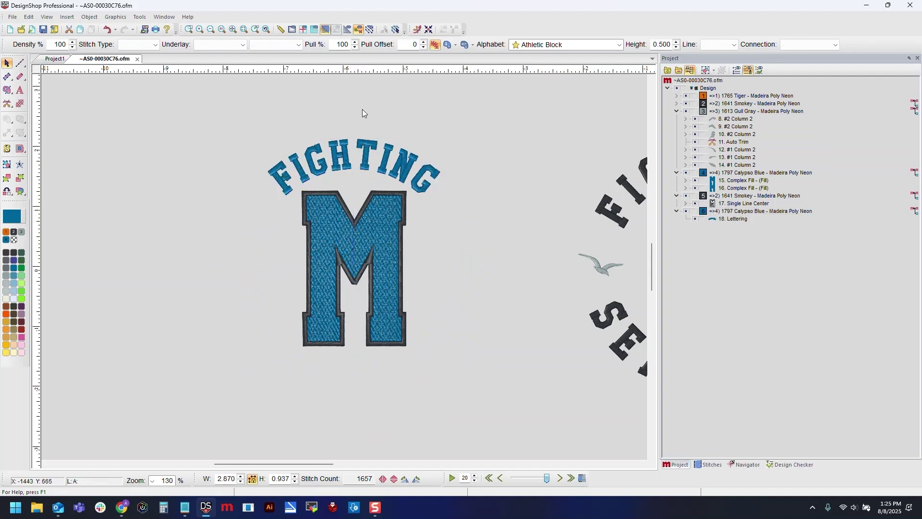
# Step: Duplicate the FIGHTING lettering and move the copy below the M
pyautogui.click(385, 174)
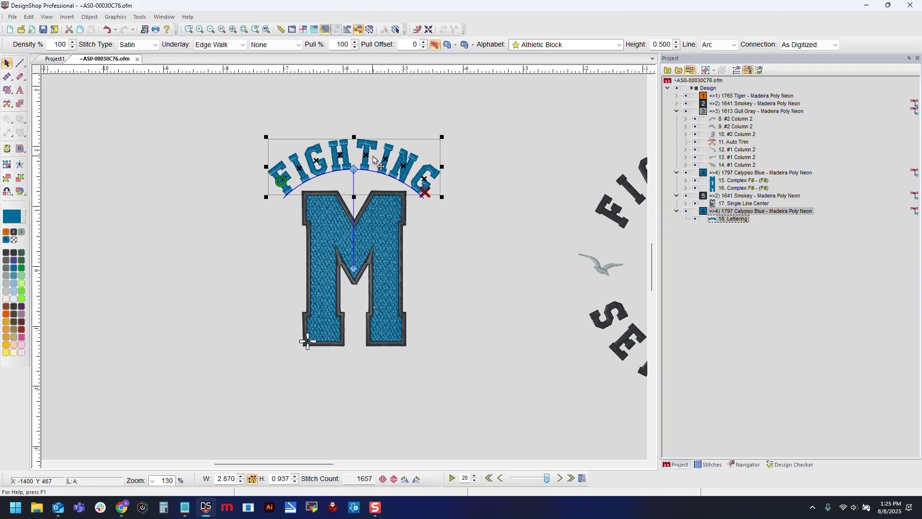
pyautogui.rightClick(332, 190)
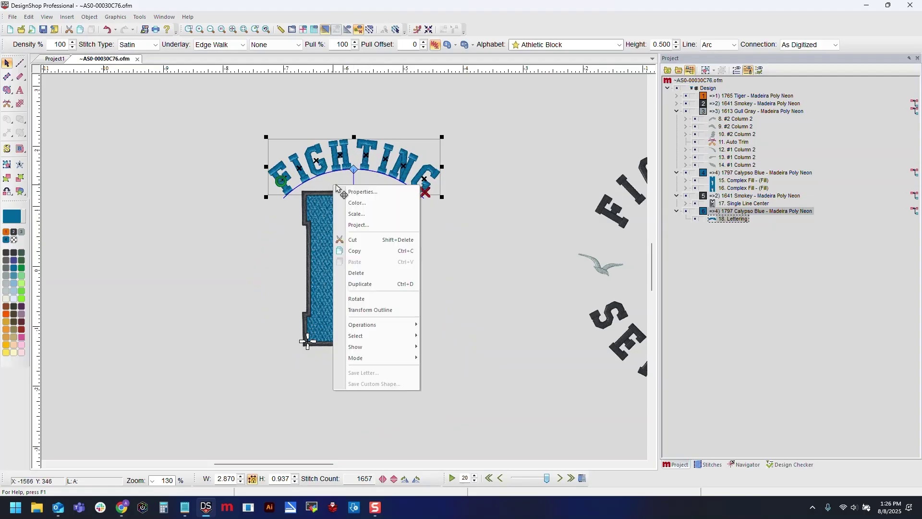
pyautogui.click(390, 284)
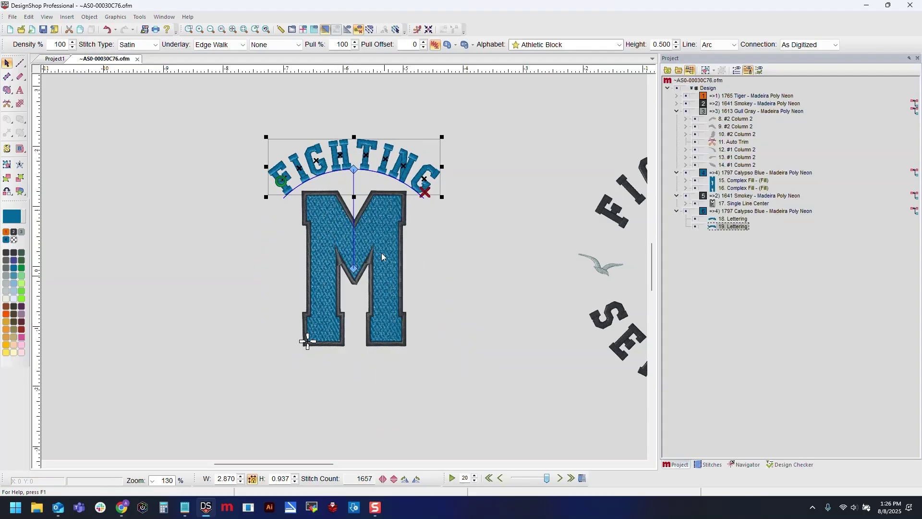
pyautogui.moveTo(377, 187); pyautogui.dragTo(371, 387)
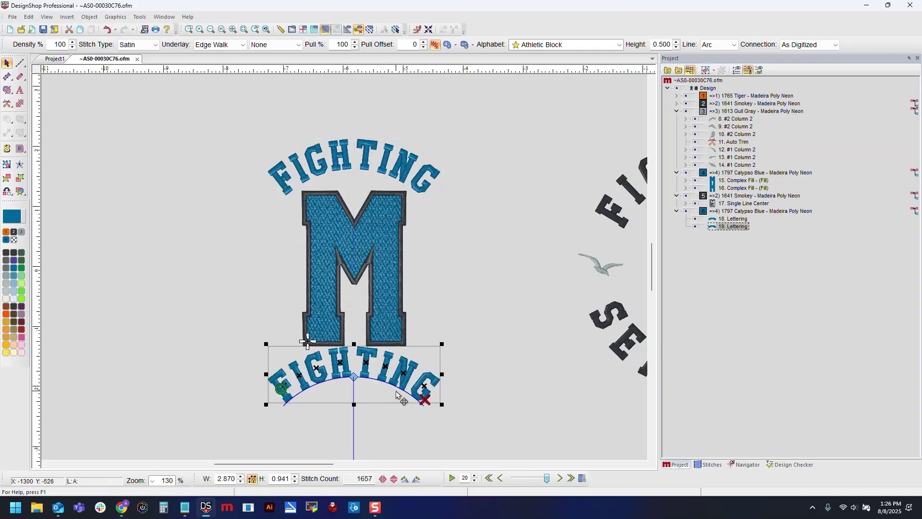
# Step: Change the copy's text to SEAGULLS, flip its arc to curve downward, and snug it under the M
pyautogui.rightClick(368, 388)
pyautogui.click(400, 189)
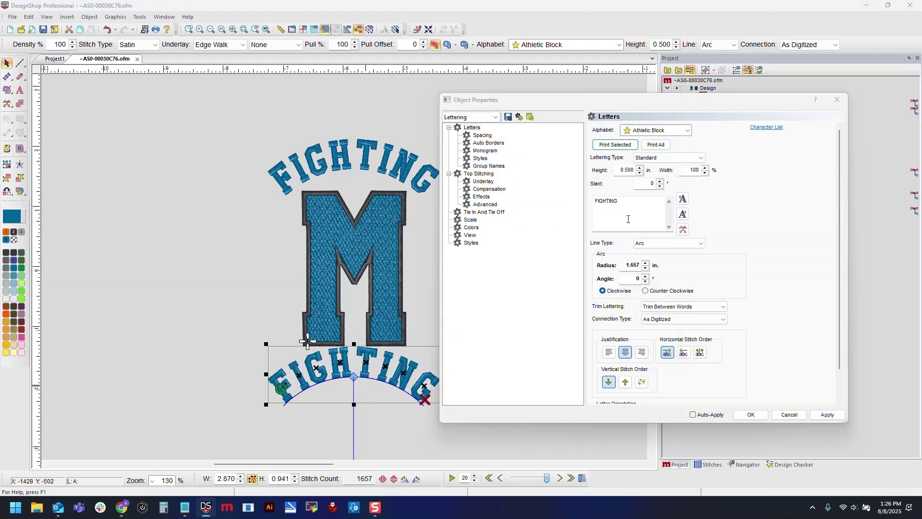
pyautogui.doubleClick(646, 207)
pyautogui.write('SEAGULLS')
pyautogui.moveTo(637, 103); pyautogui.dragTo(655, 80)
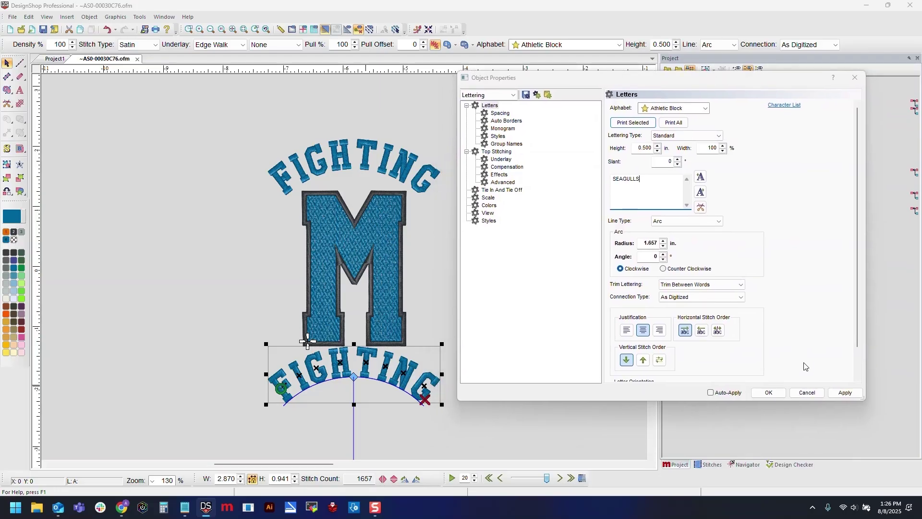
pyautogui.click(845, 392)
pyautogui.click(769, 393)
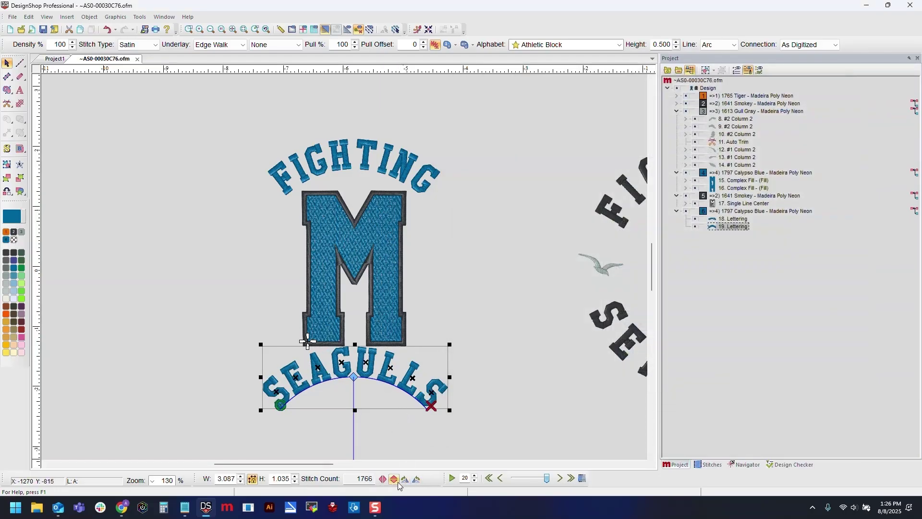
pyautogui.click(416, 479)
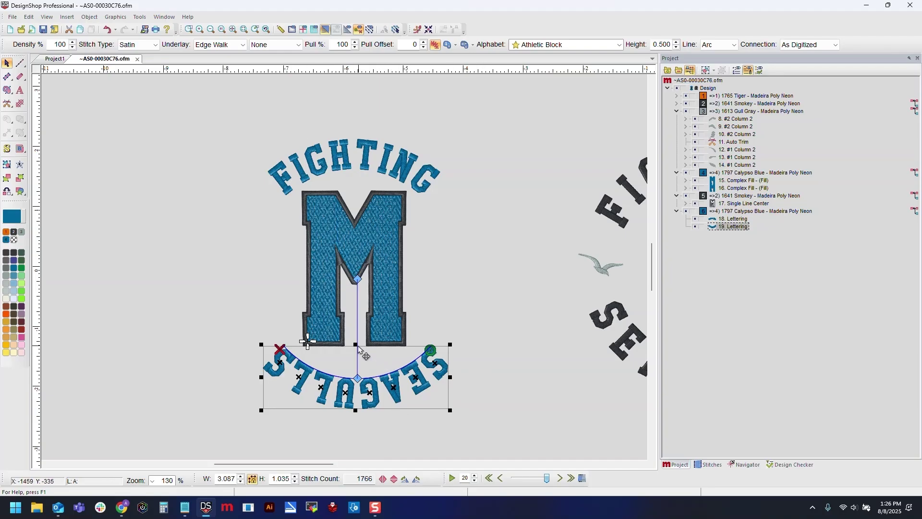
pyautogui.moveTo(373, 358); pyautogui.dragTo(365, 354)
# Step: Set SEAGULLS to a Counter Clockwise arc, nudge it into place, and select both letterings
pyautogui.rightClick(382, 351)
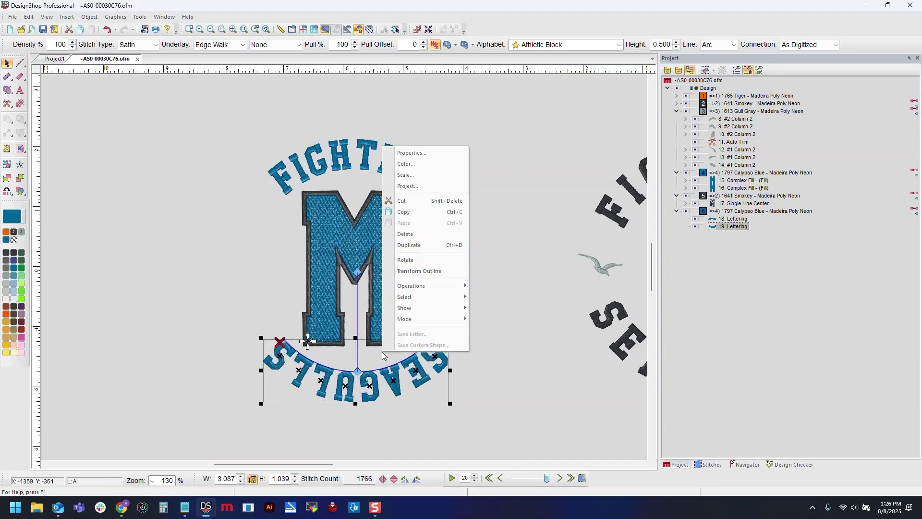
pyautogui.click(423, 153)
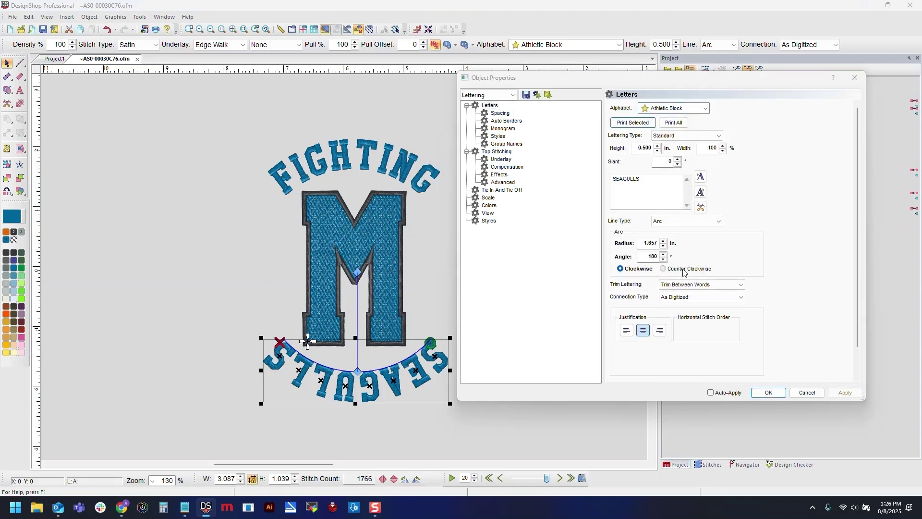
pyautogui.click(664, 269)
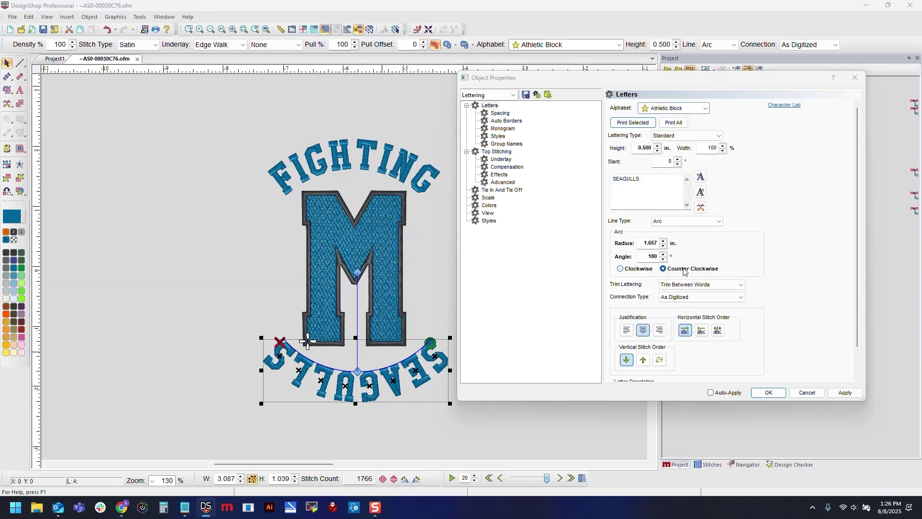
pyautogui.click(845, 392)
pyautogui.click(768, 393)
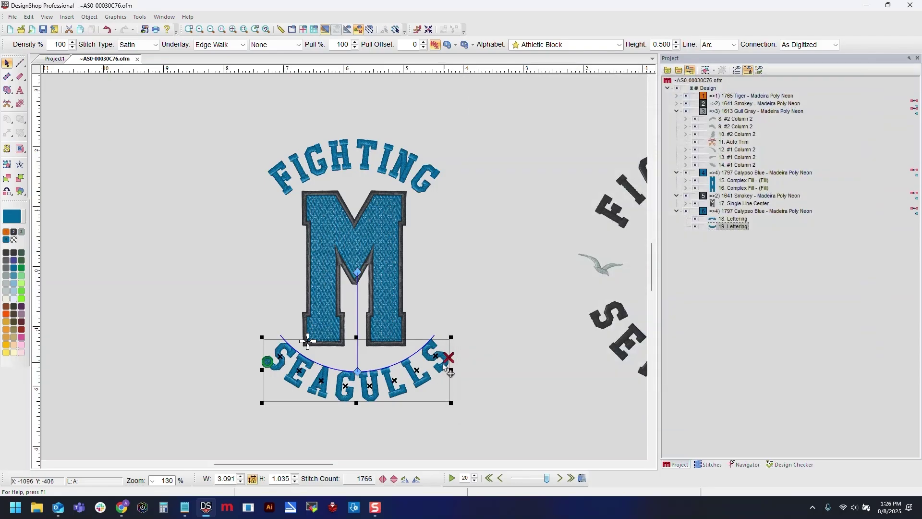
pyautogui.moveTo(367, 347); pyautogui.dragTo(367, 344)
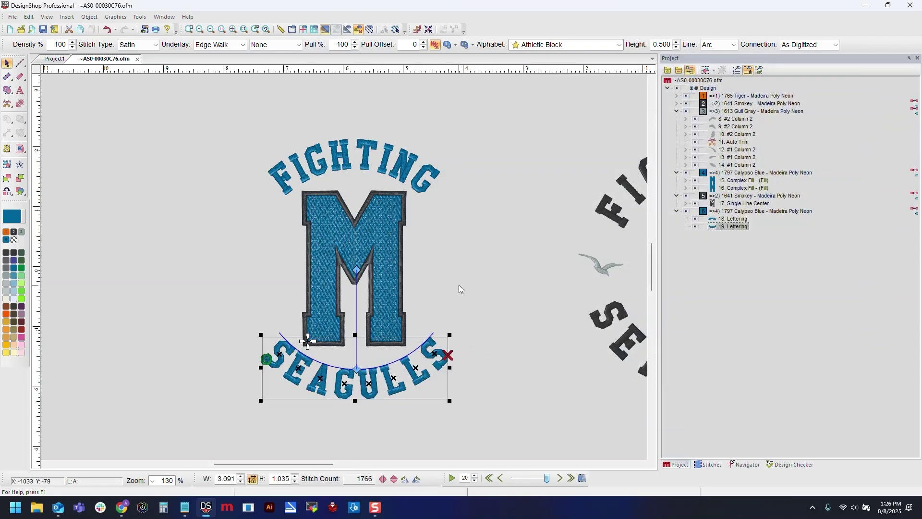
pyautogui.keyDown('ctrl'); pyautogui.click(384, 162); pyautogui.keyUp('ctrl')
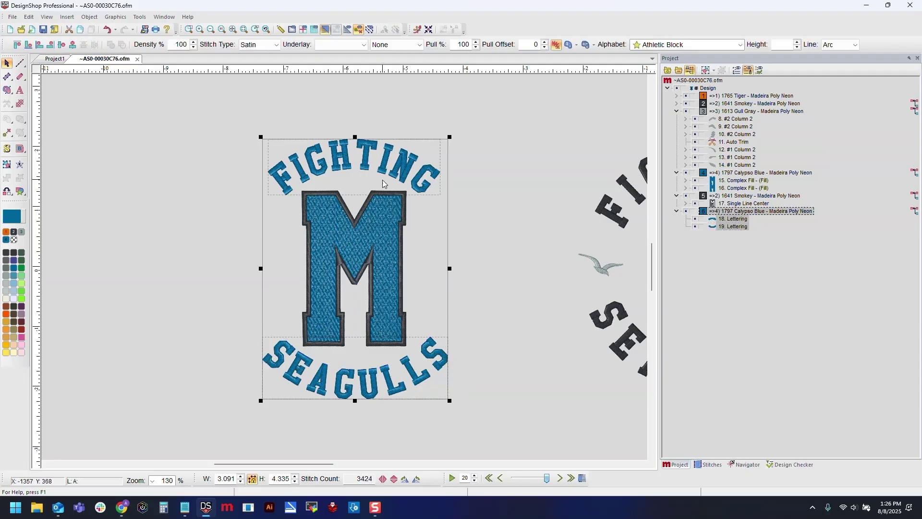
pyautogui.rightClick(383, 191)
# Step: Apply Auto Kern spacing of 20% to both FIGHTING and SEAGULLS, then deselect them
pyautogui.click(396, 198)
pyautogui.click(500, 113)
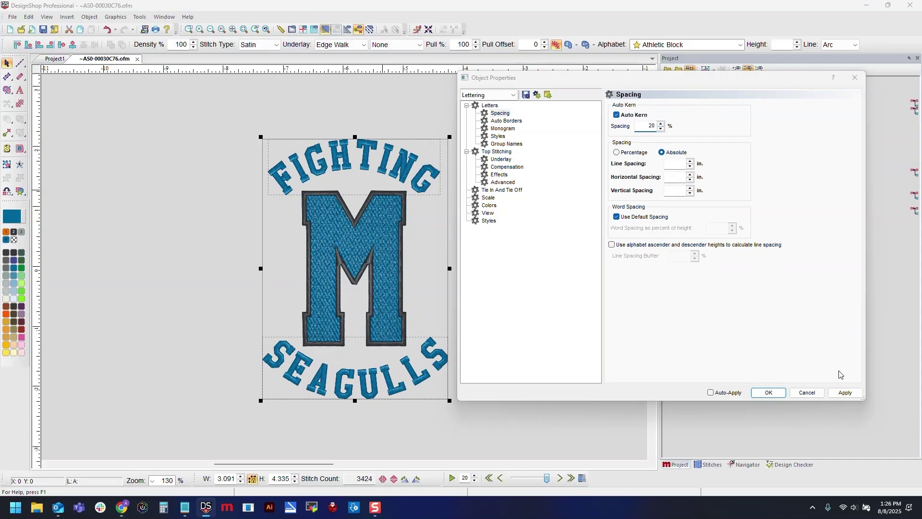
pyautogui.click(844, 392)
pyautogui.click(767, 393)
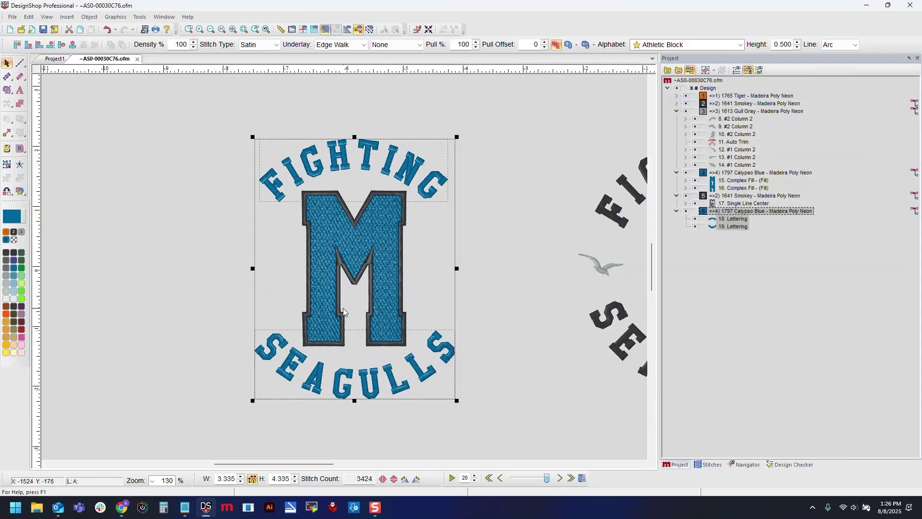
pyautogui.click(438, 271)
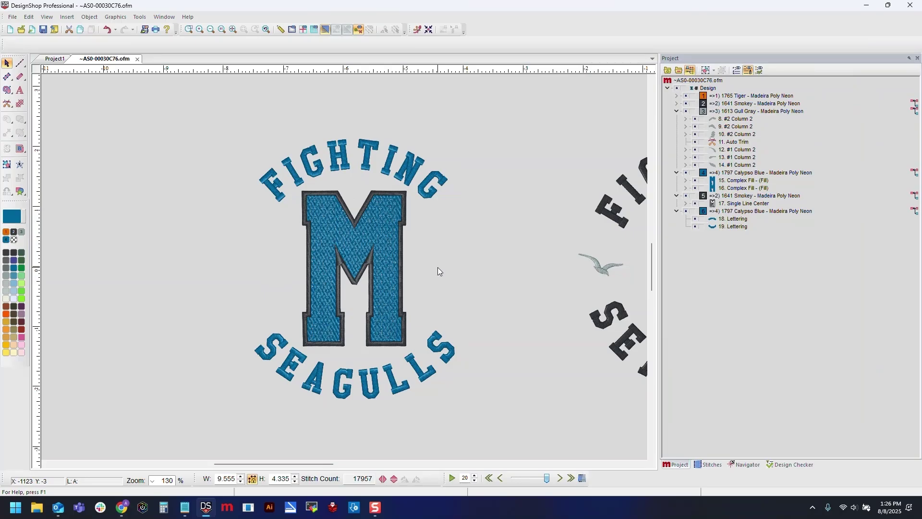
pyautogui.hscroll(2, 437, 267)
pyautogui.hscroll(4, 539, 269)
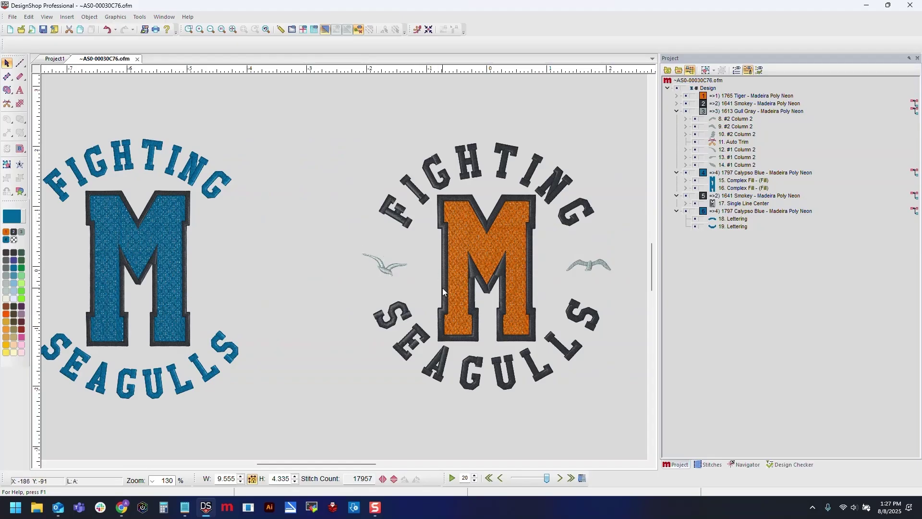
pyautogui.hscroll(-5, 438, 284)
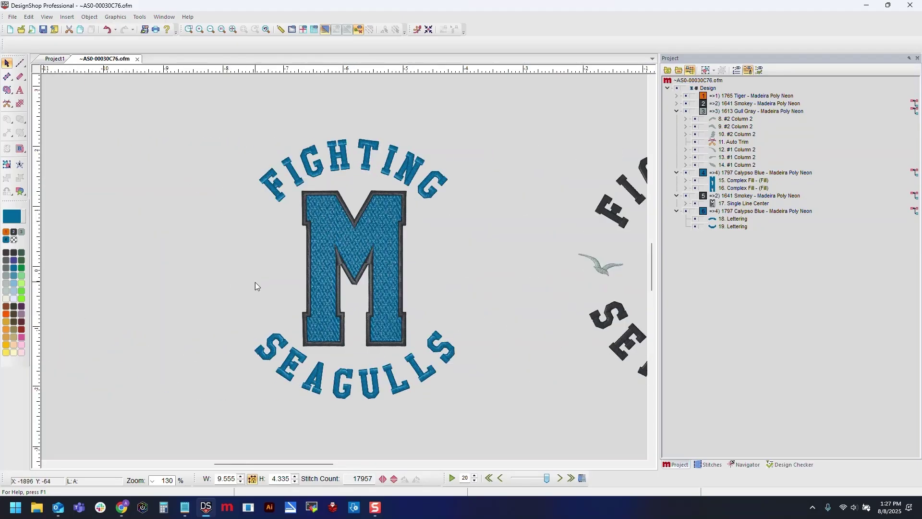